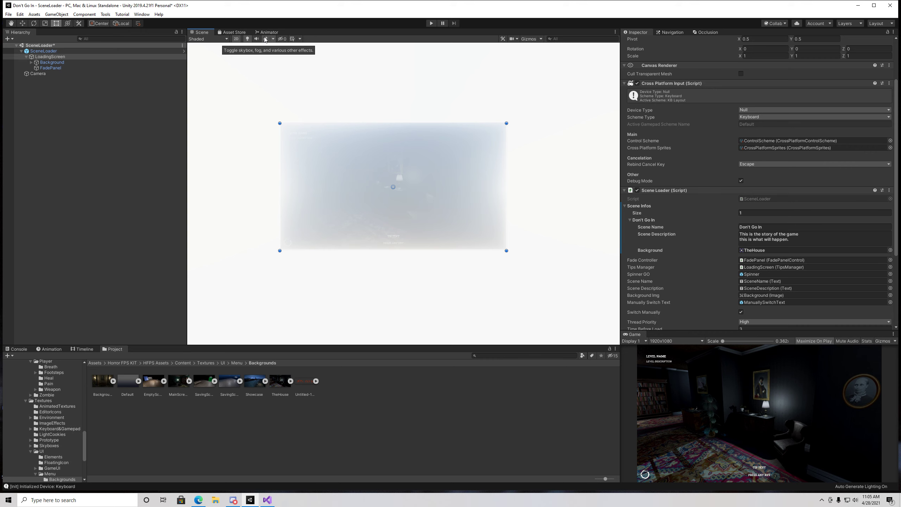
# Turn off the skybox, fog and other visual effects in the Scene view
pyautogui.click(265, 40)
pyautogui.scroll(2, 290, 103)
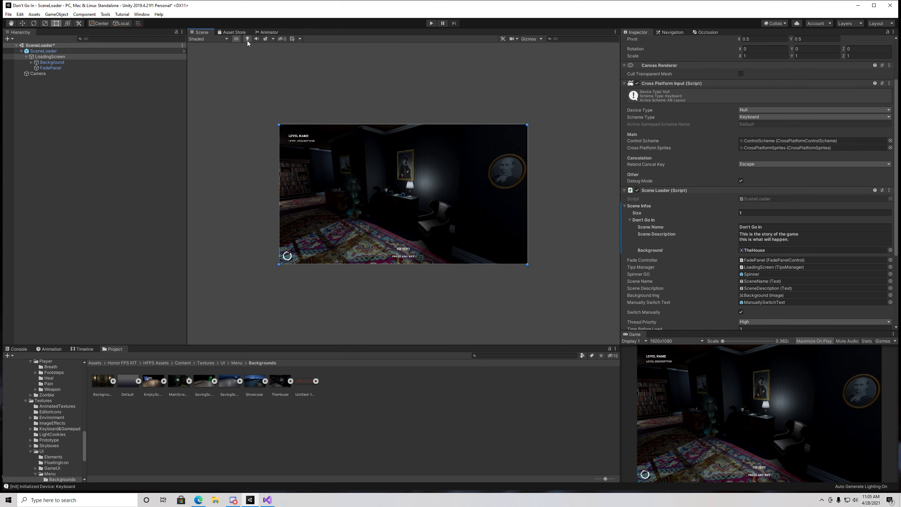
# Try toggling the Scene view's lighting and visual effects around the loading screen canvas, restoring both settings
pyautogui.click(247, 38)
pyautogui.scroll(1, 249, 52)
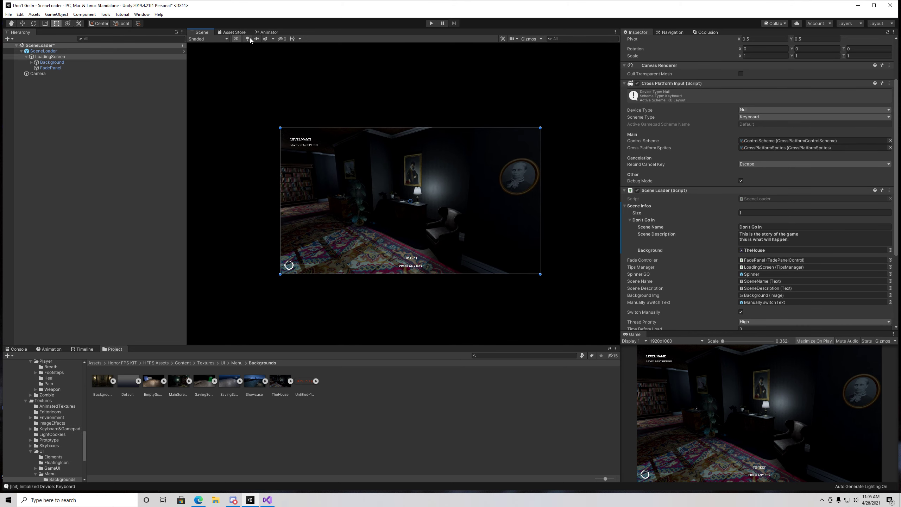
pyautogui.scroll(1, 294, 98)
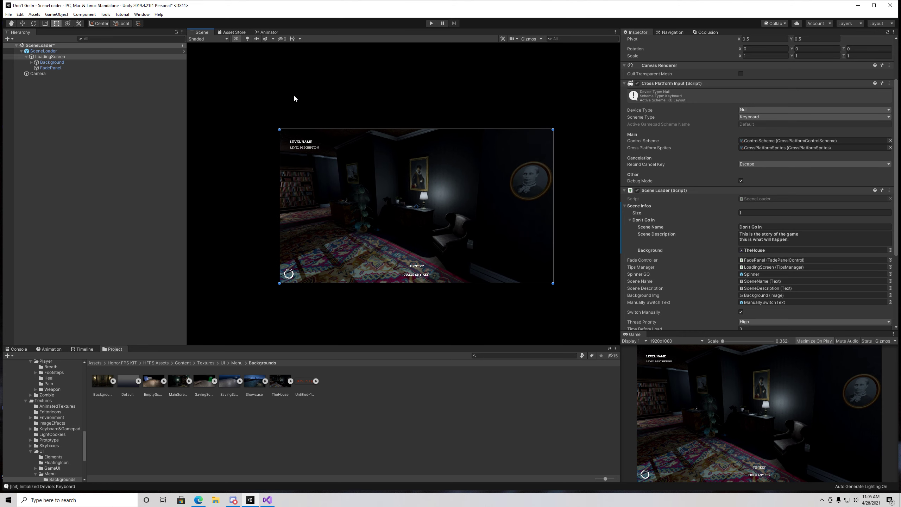
pyautogui.click(247, 41)
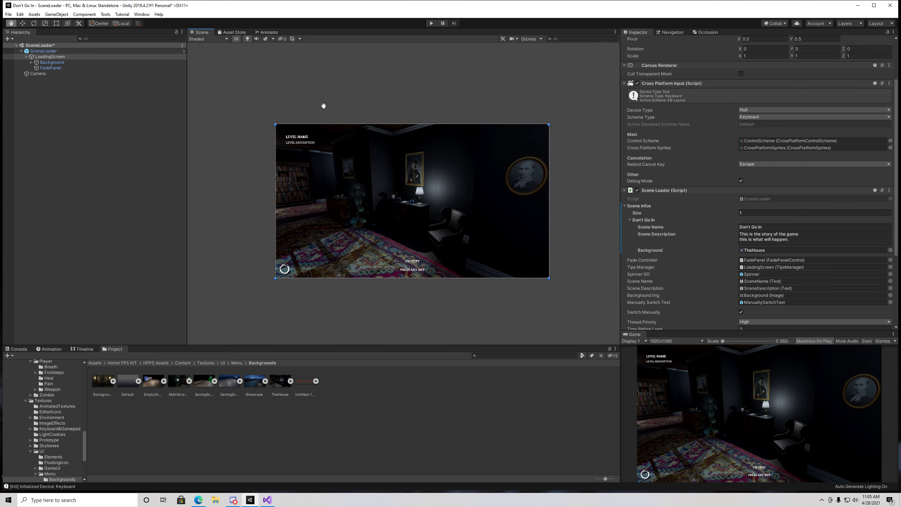
pyautogui.scroll(3, 316, 102)
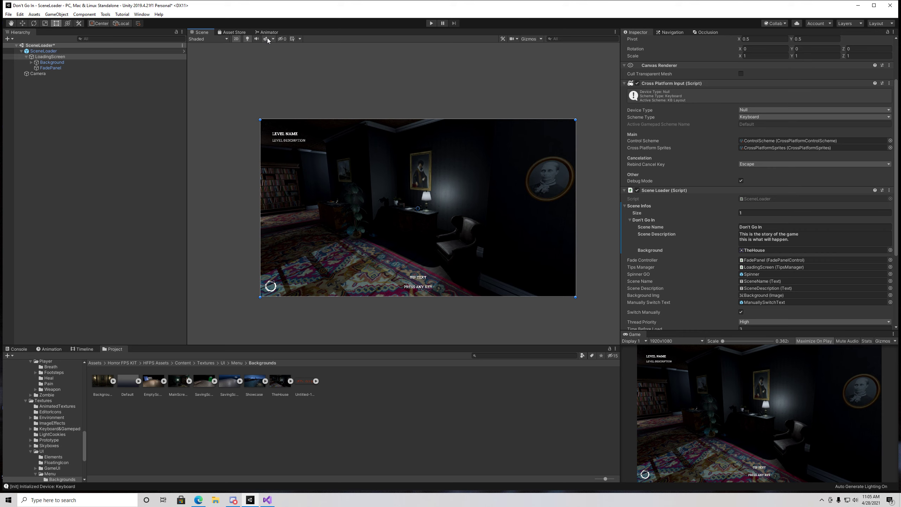
pyautogui.scroll(2, 339, 123)
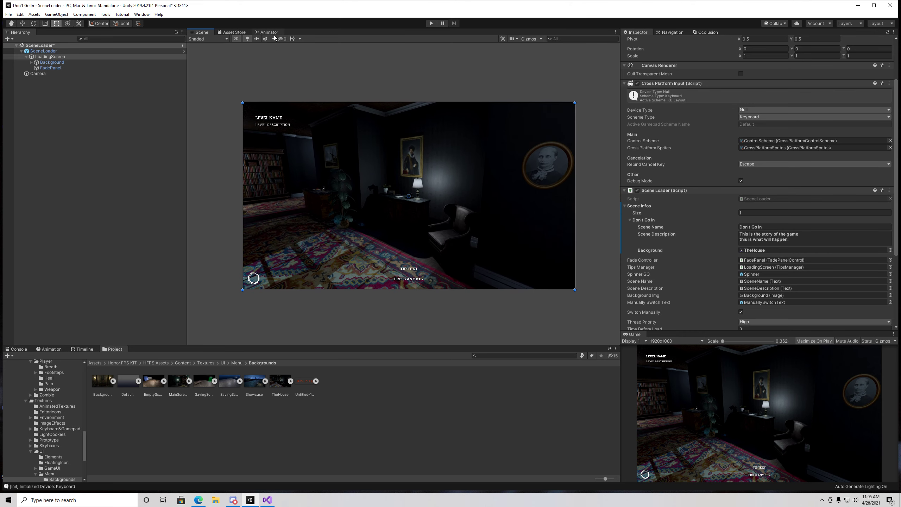
pyautogui.click(266, 38)
pyautogui.click(265, 39)
pyautogui.scroll(3, 343, 157)
pyautogui.scroll(-3, 343, 157)
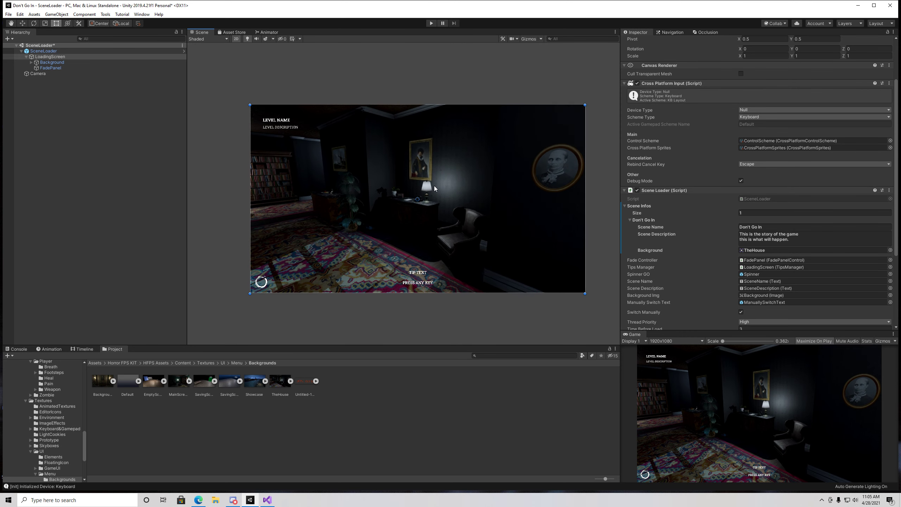
pyautogui.moveTo(433, 185); pyautogui.dragTo(415, 192, button='middle')
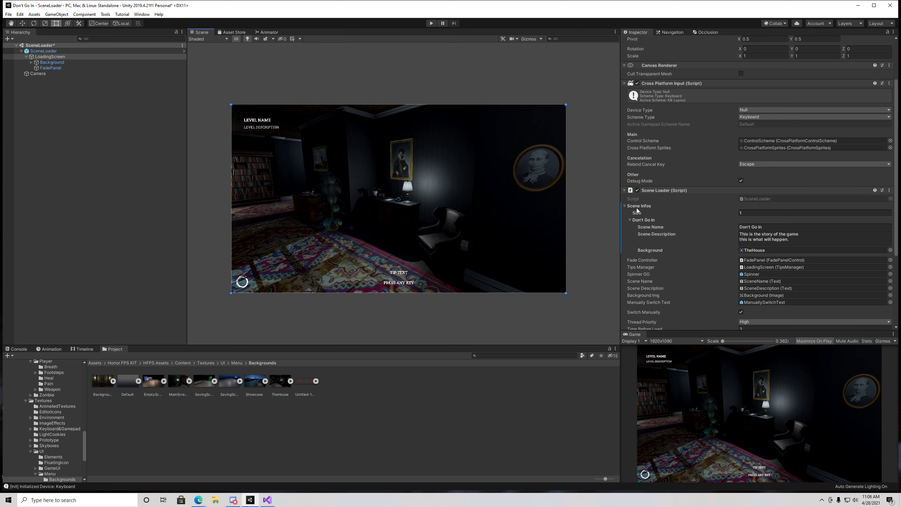
# Try a Scene Infos size of 5 in the Scene Loader script and return it to 1
pyautogui.click(625, 206)
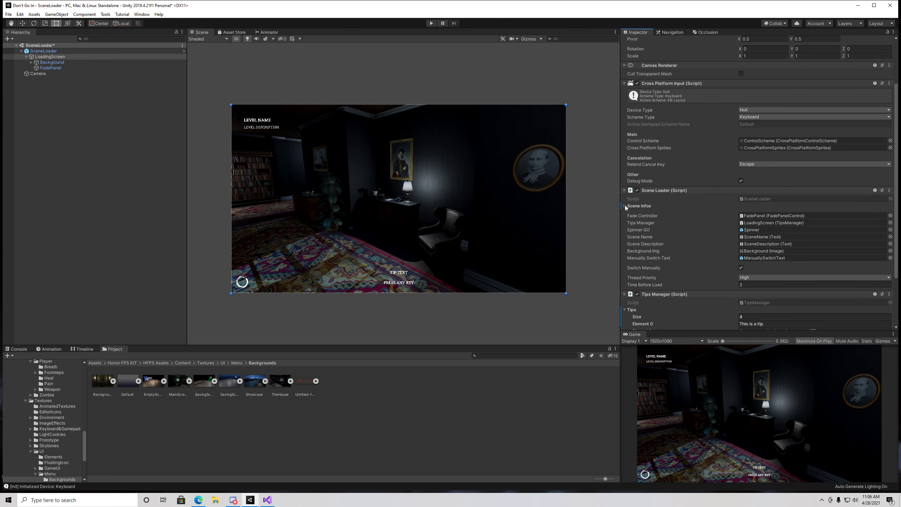
pyautogui.click(624, 206)
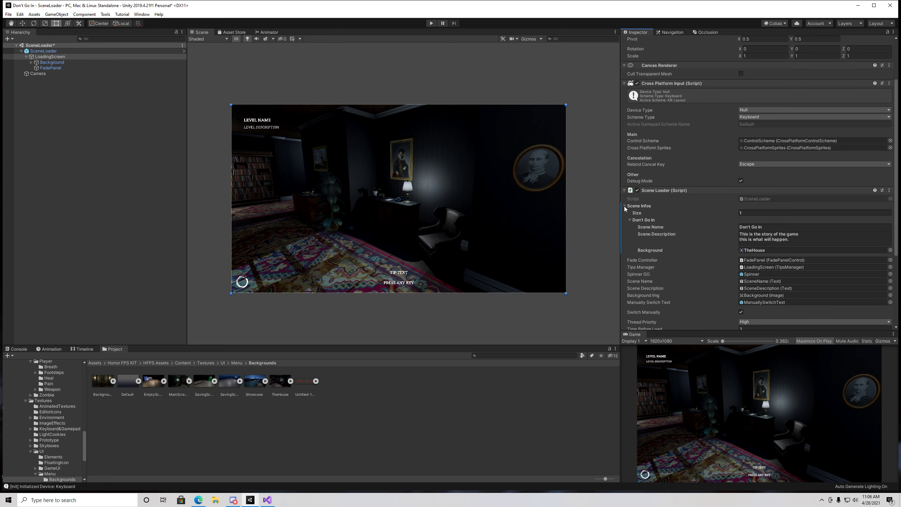
pyautogui.click(731, 213)
pyautogui.write('5')
pyautogui.press('Return')
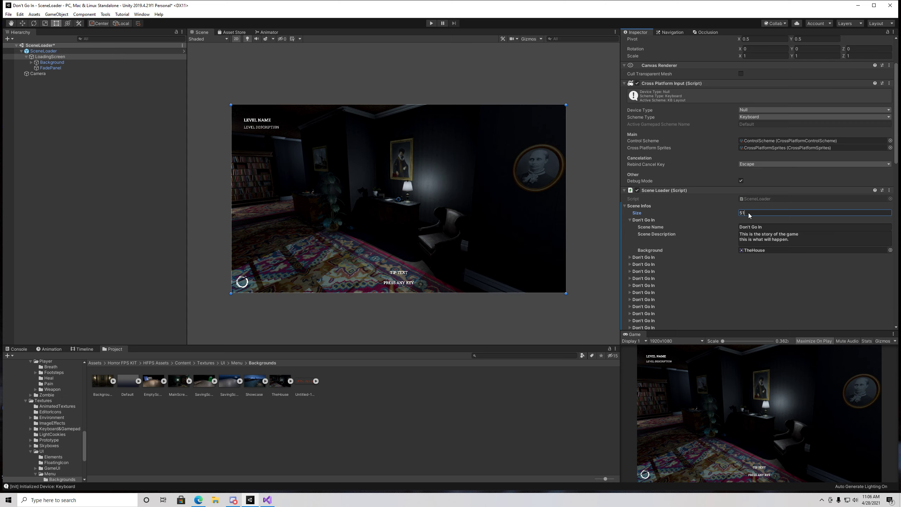
pyautogui.click(752, 216)
pyautogui.write('5')
pyautogui.press('Return')
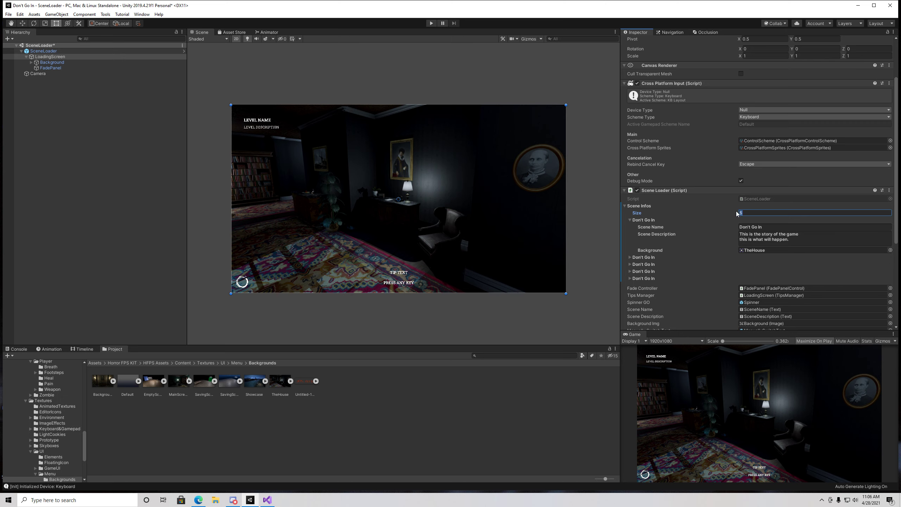
pyautogui.write('1')
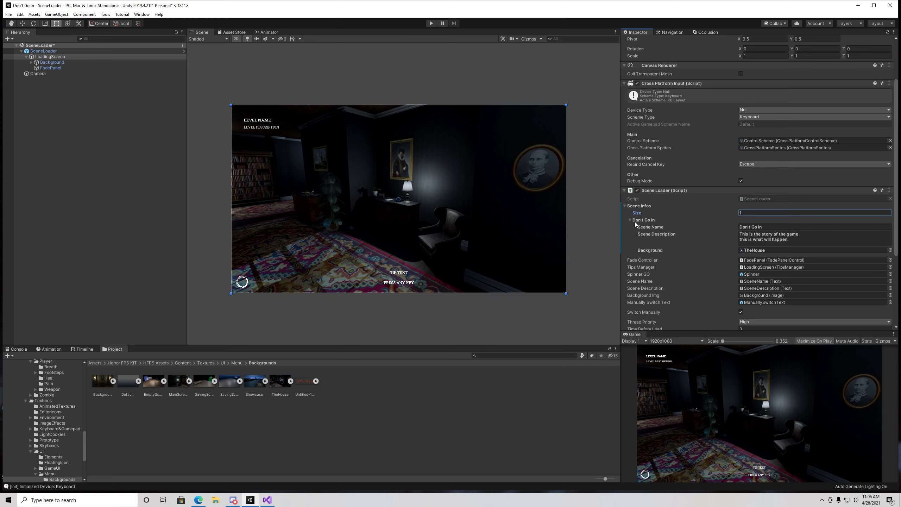
# Examine the scene name and scene description texts of the single Scene Infos entry
pyautogui.moveTo(768, 229); pyautogui.dragTo(736, 227)
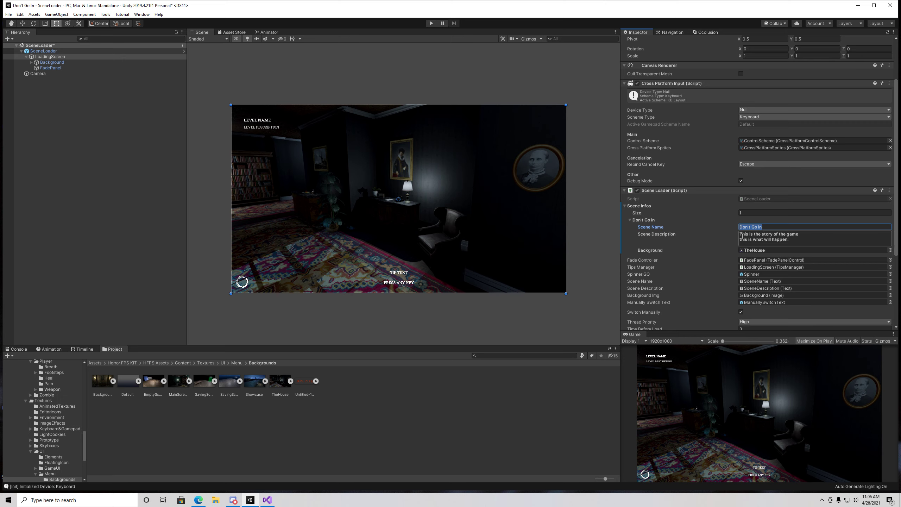
pyautogui.moveTo(741, 236); pyautogui.dragTo(799, 245)
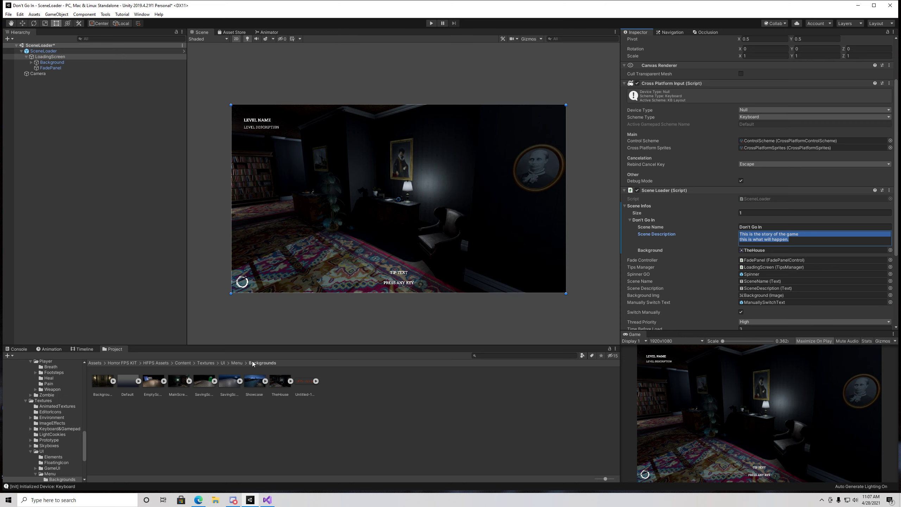
# Search the project assets for "backgrou" and open the Backgrounds folder
pyautogui.click(491, 358)
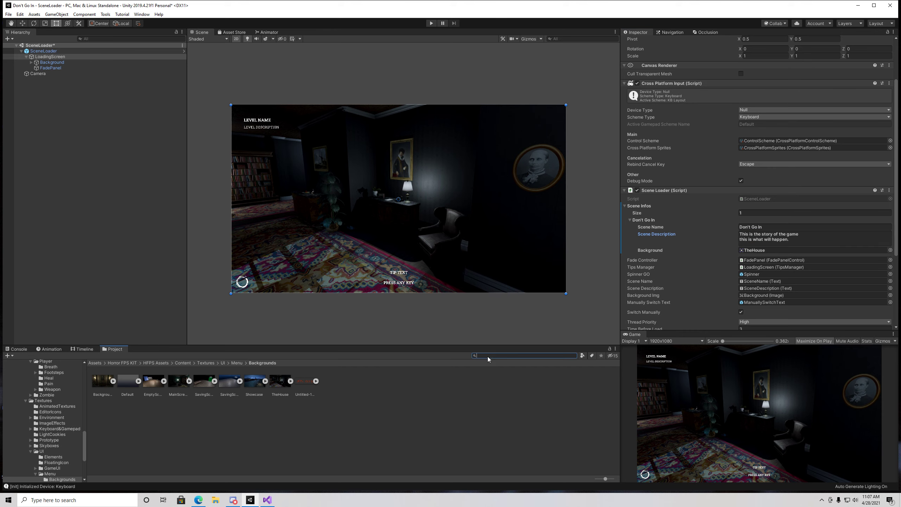
pyautogui.write('bas')
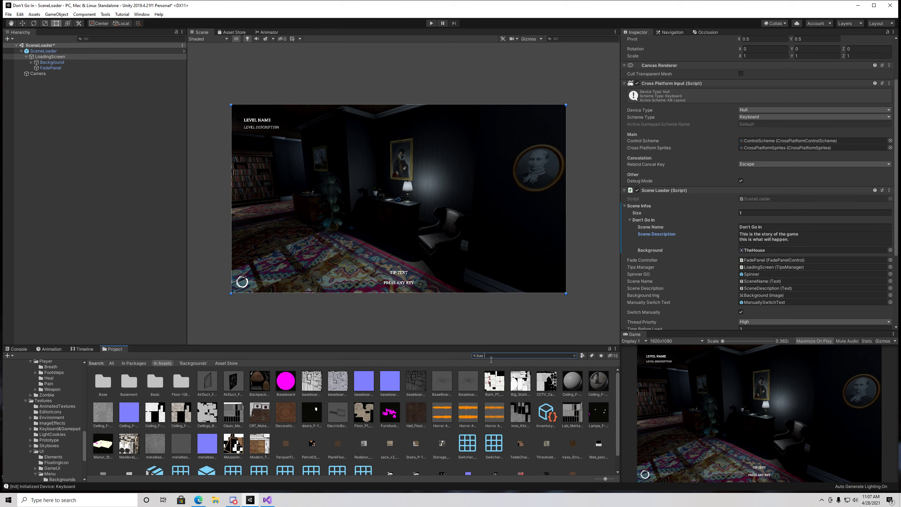
pyautogui.write('ackgrou')
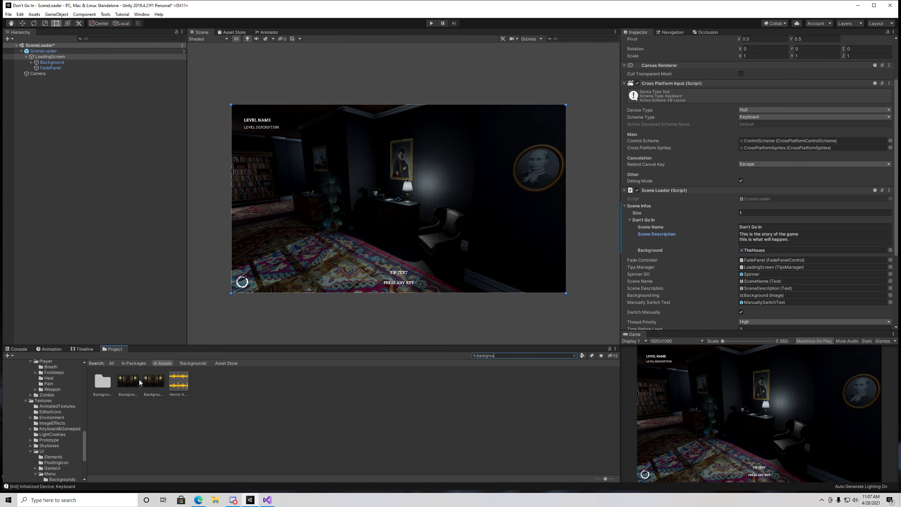
pyautogui.doubleClick(103, 381)
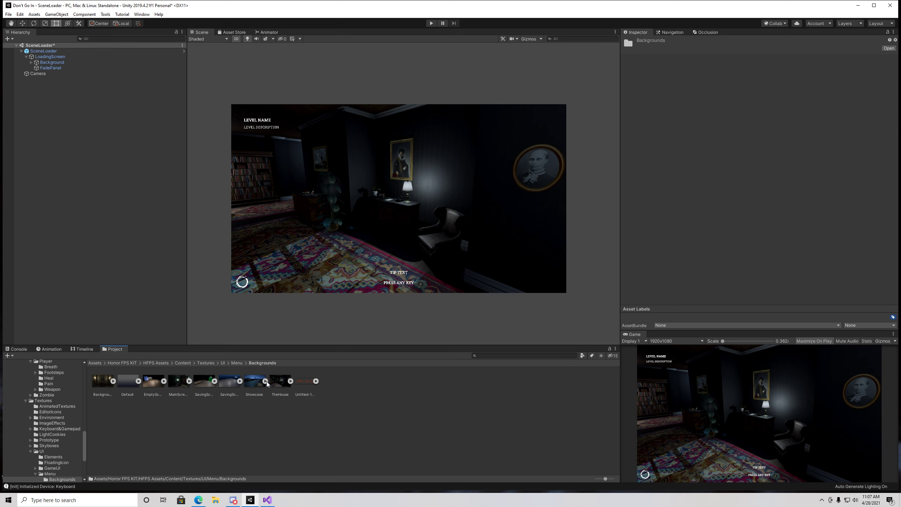
# Assign the TheHouse image as the background of the Don't Go In entry in LoadingScreen's Scene Loader script
pyautogui.click(41, 57)
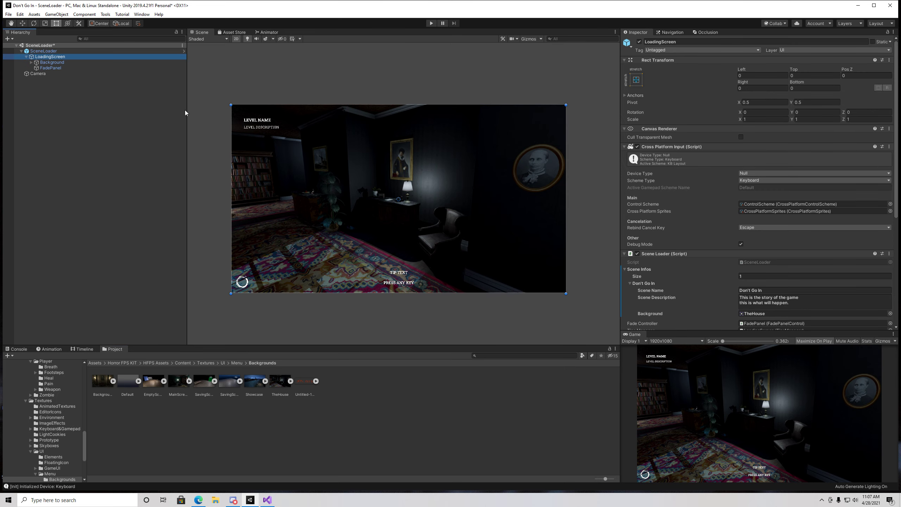
pyautogui.scroll(-3, 737, 220)
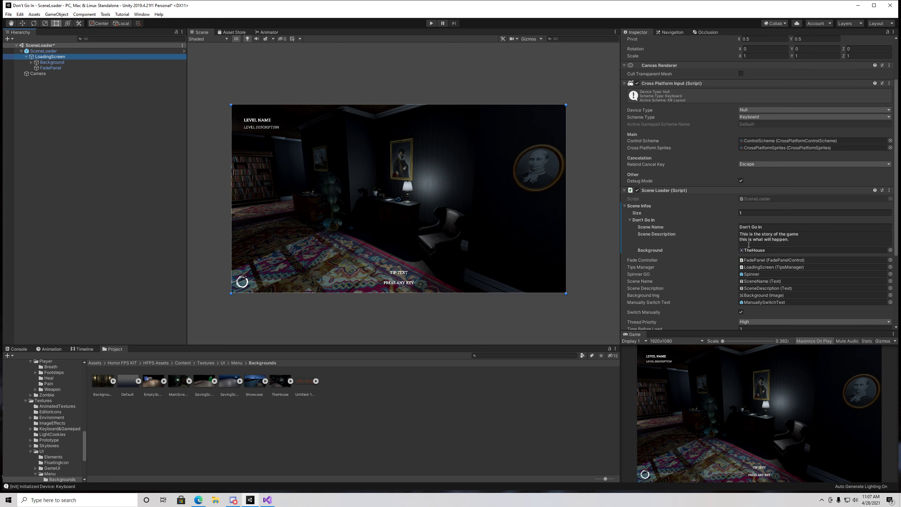
pyautogui.moveTo(280, 381); pyautogui.dragTo(748, 248)
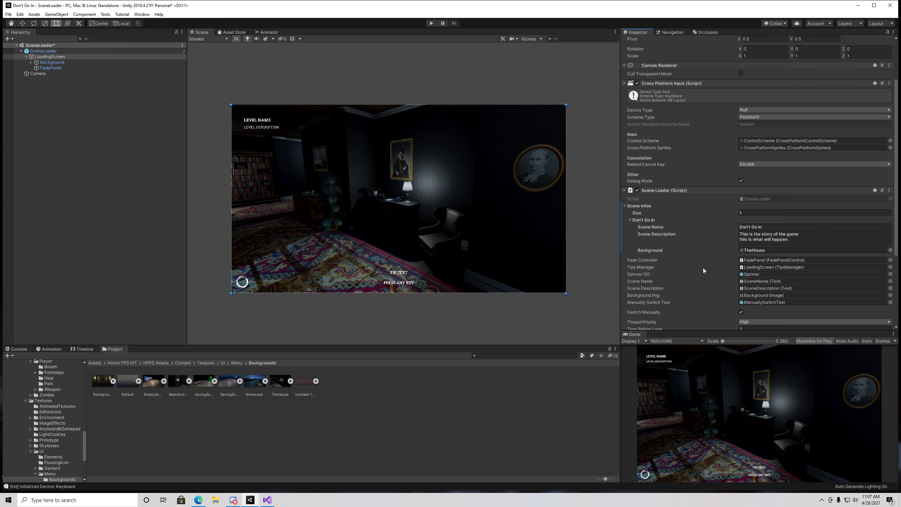
# Set the texture type of the TheHouse image to Sprite (2D and UI)
pyautogui.click(279, 385)
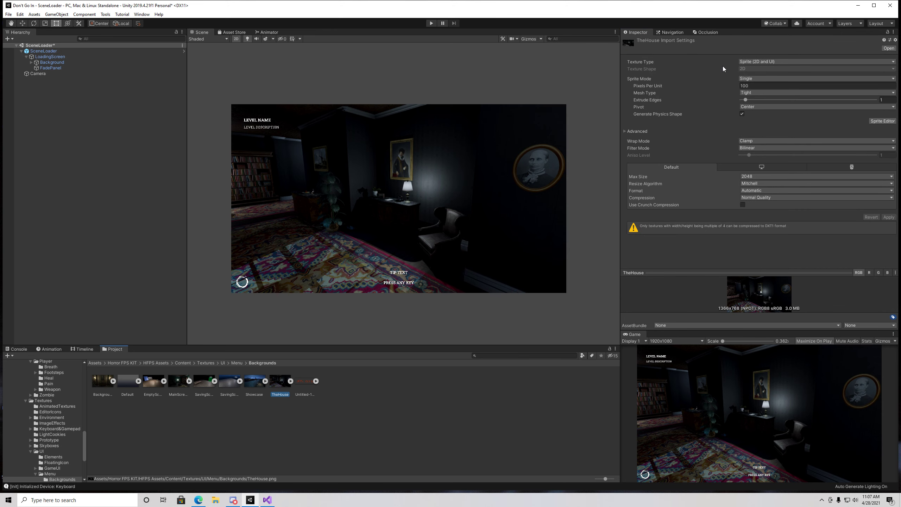
pyautogui.click(757, 60)
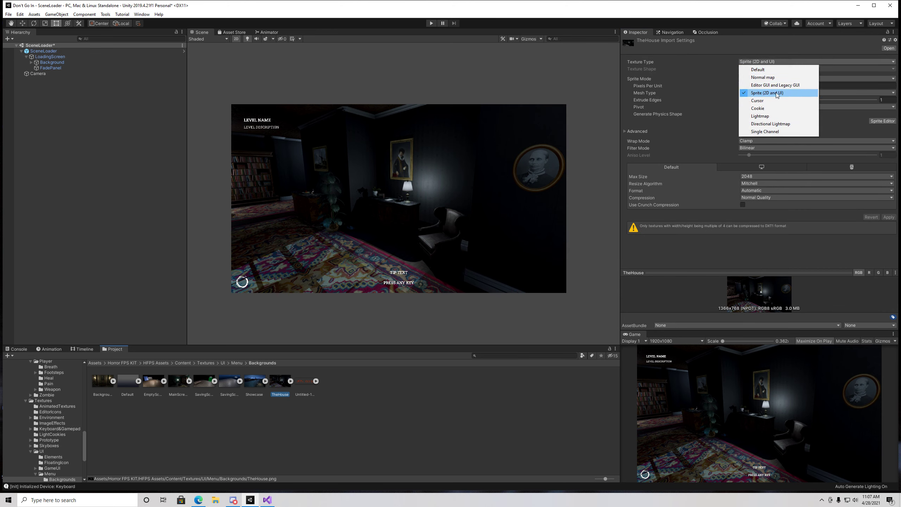
pyautogui.click(791, 93)
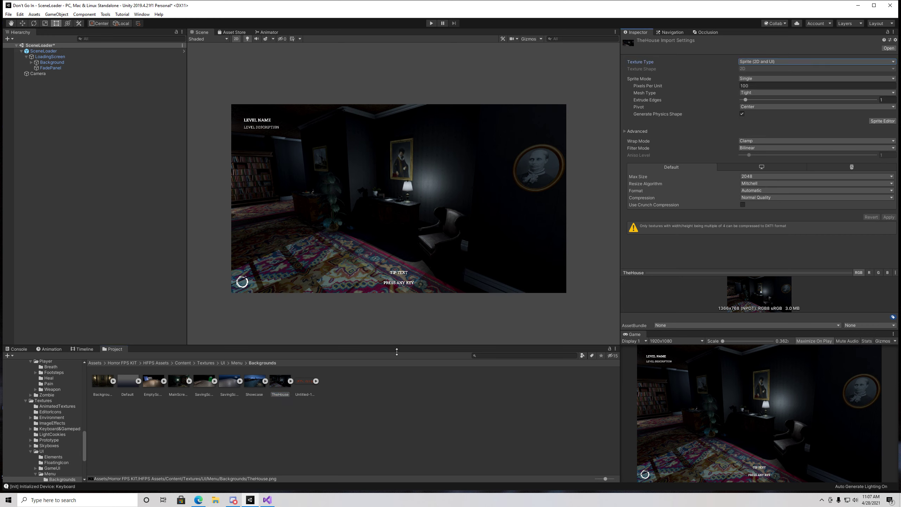
# Set the source image of the LoadingScreen's Background object to the Background sprite
pyautogui.click(49, 62)
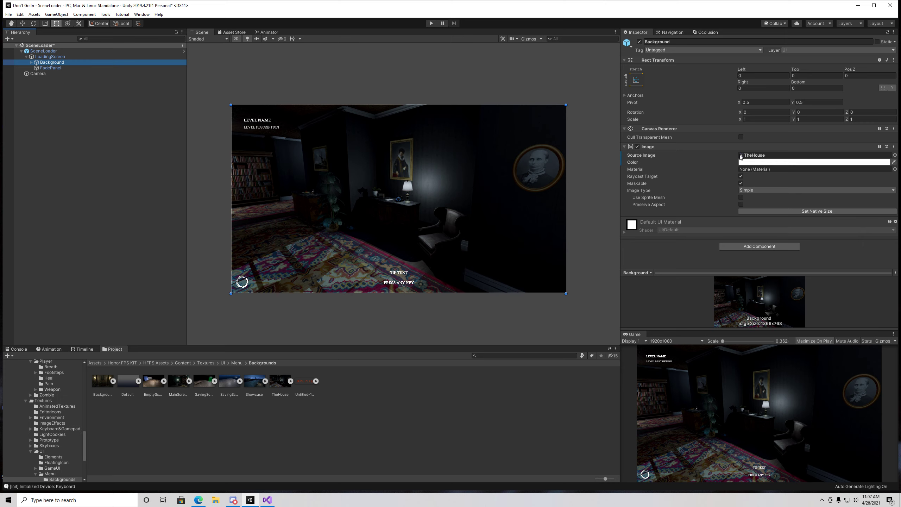
pyautogui.click(895, 155)
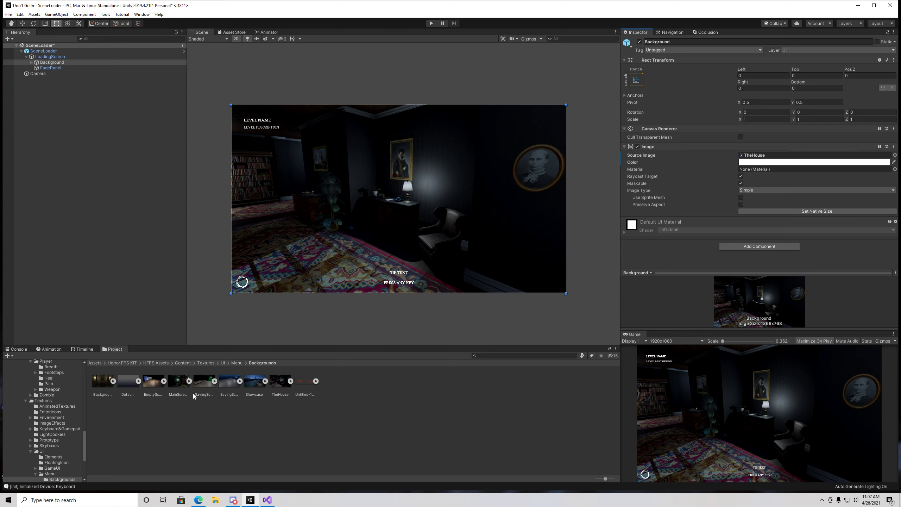
pyautogui.moveTo(103, 383); pyautogui.dragTo(765, 157)
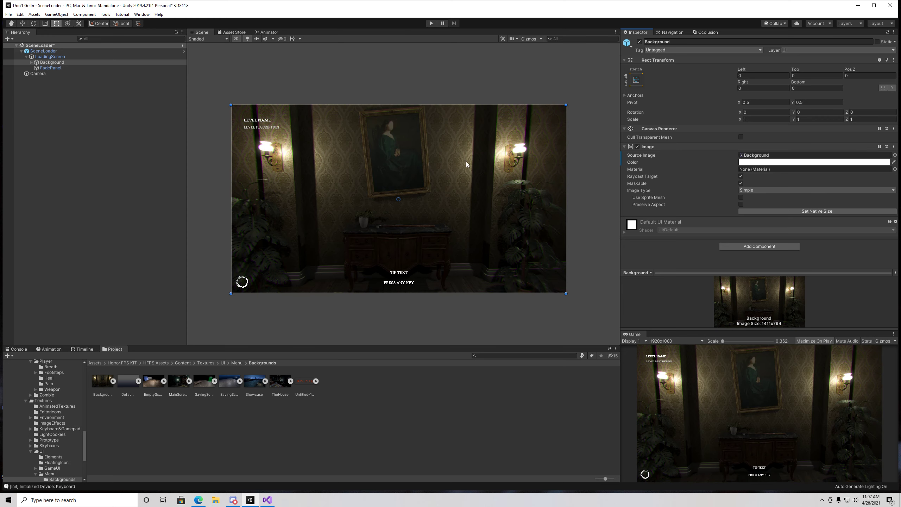
# Run the scene to check which background the loading screen uses, and stop it
pyautogui.click(432, 24)
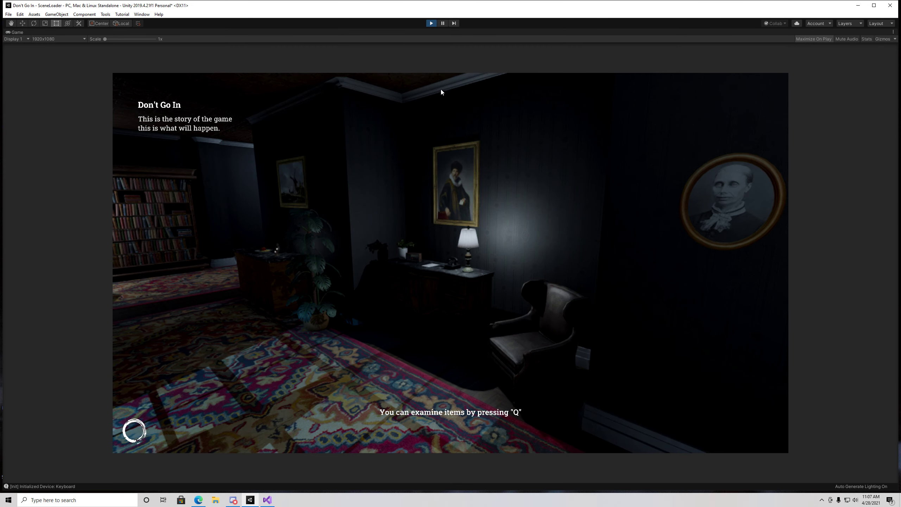
pyautogui.click(431, 24)
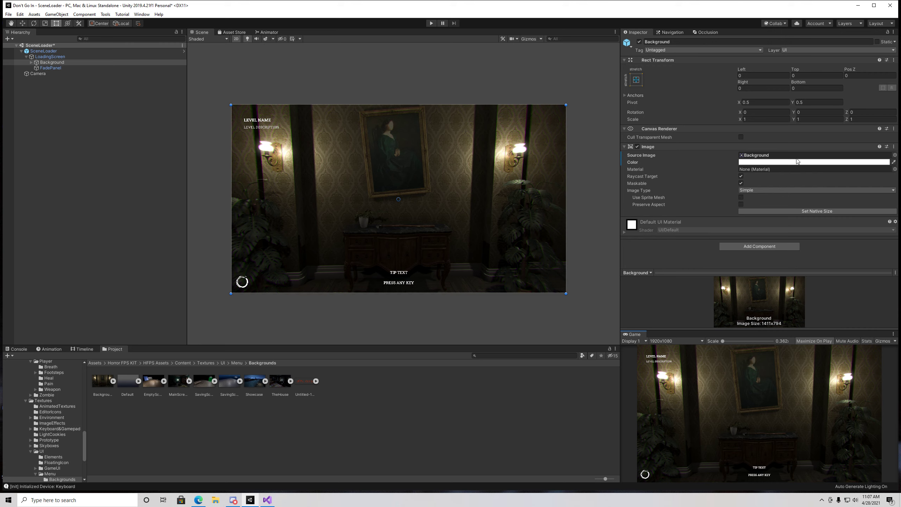
# Set the Background object's source image to the TheHouse sprite
pyautogui.click(895, 155)
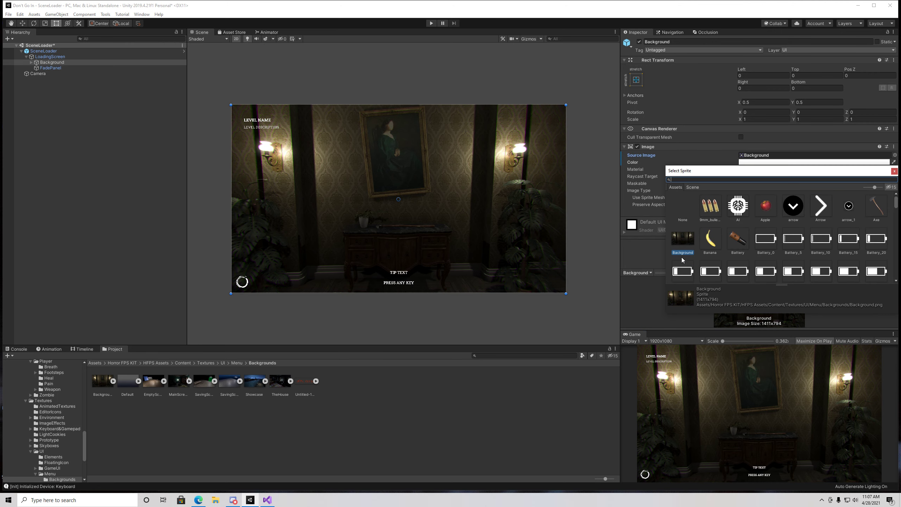
pyautogui.click(344, 403)
pyautogui.moveTo(278, 384); pyautogui.dragTo(769, 155)
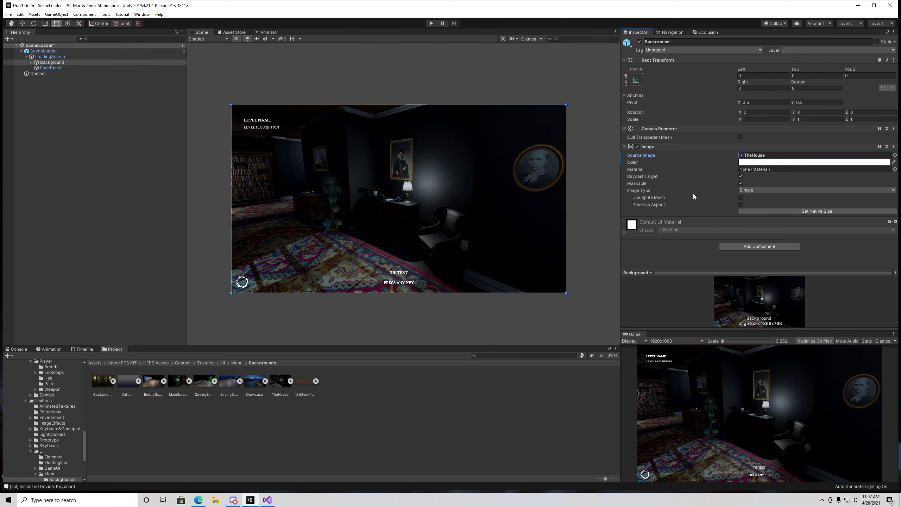
# Examine the remaining Scene Loader options and the Tips Manager's tips and settings on the LoadingScreen object
pyautogui.click(72, 57)
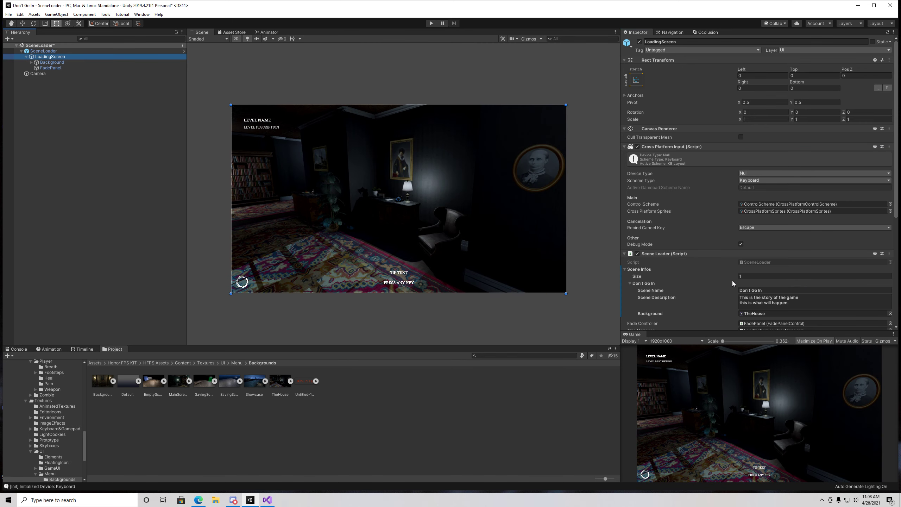
pyautogui.scroll(-4, 732, 280)
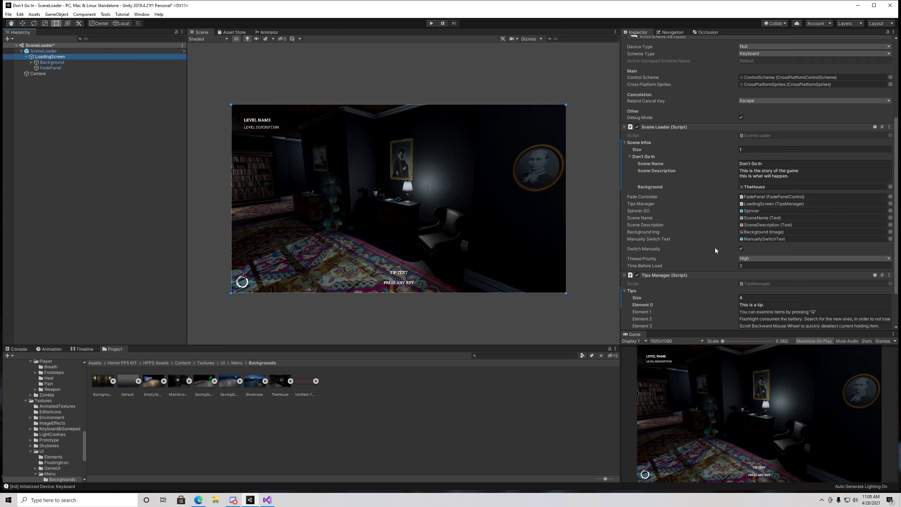
pyautogui.scroll(-2, 716, 248)
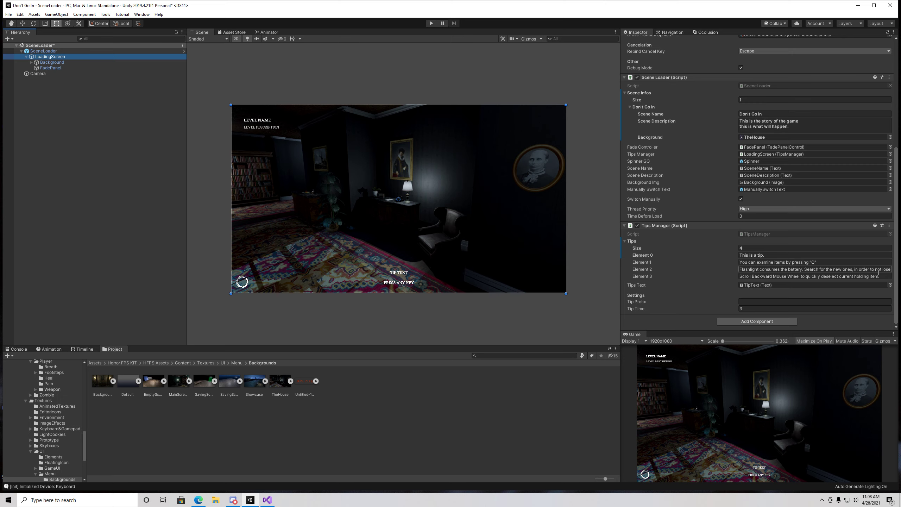
# Try a size of 6 for the Tips Manager's tips list, and return it to 4
pyautogui.click(841, 292)
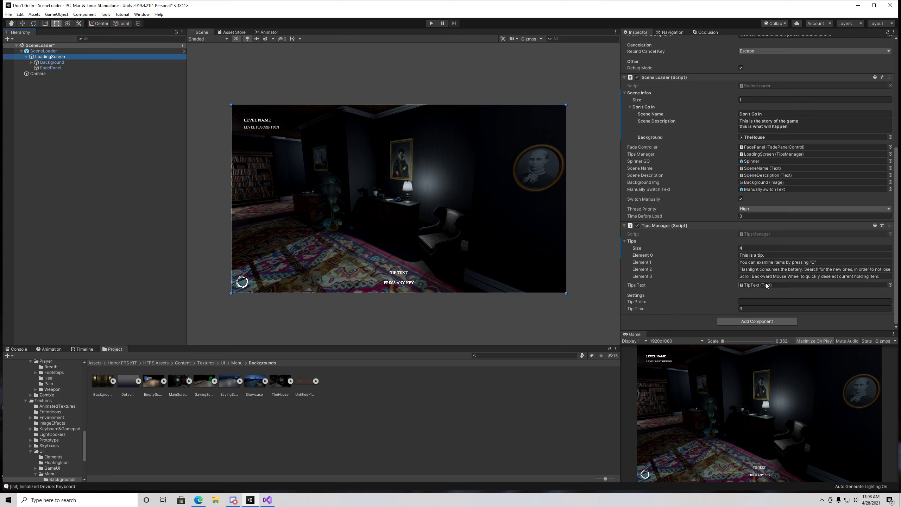
pyautogui.click(768, 256)
pyautogui.press('Tab')
pyautogui.press('Tab')
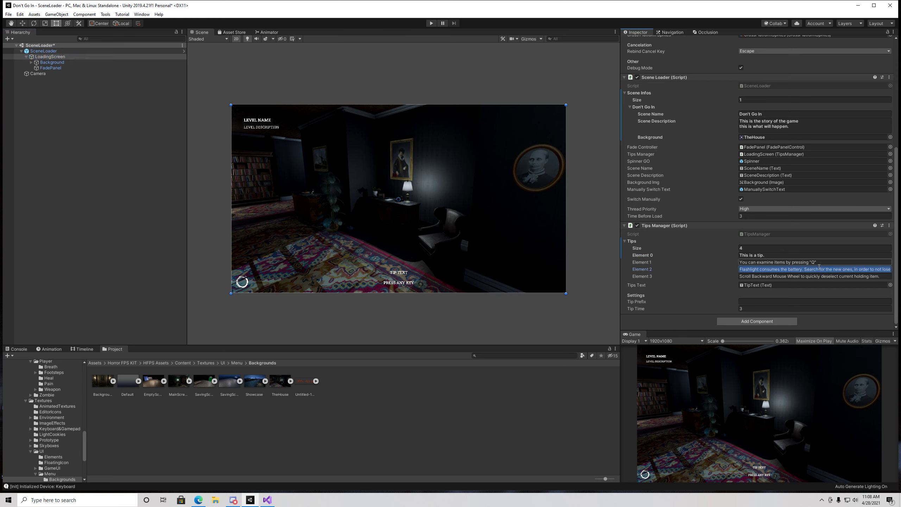
pyautogui.hotkey('shift', 'Tab')
pyautogui.hotkey('shift', 'Tab')
pyautogui.hotkey('shift', 'Tab')
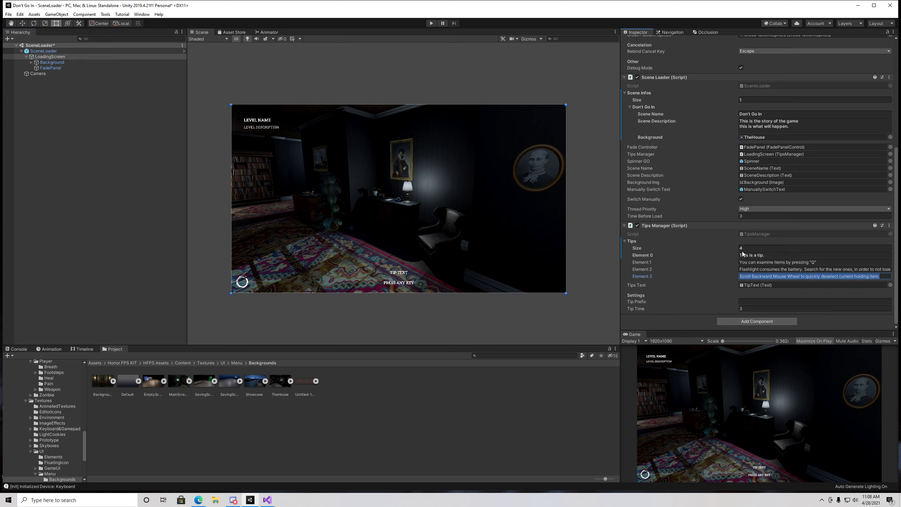
pyautogui.write('6')
pyautogui.press('Return')
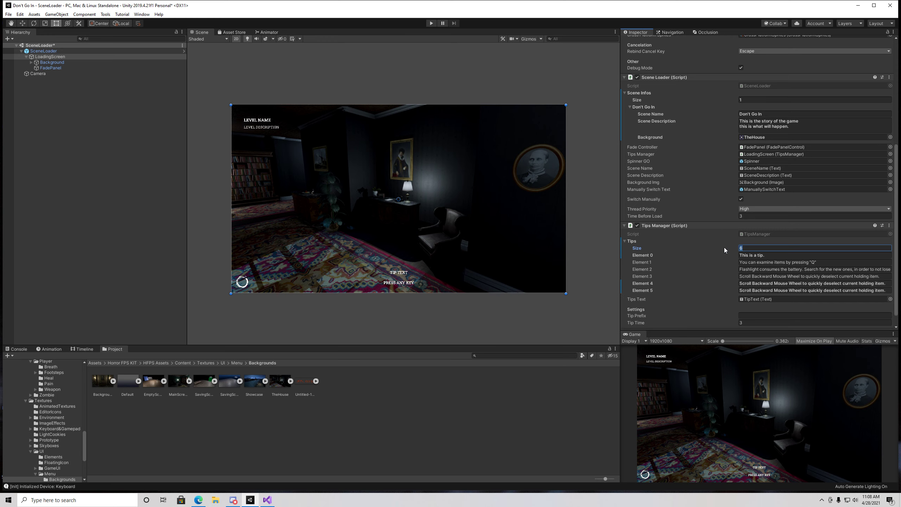
pyautogui.write('4')
pyautogui.press('Return')
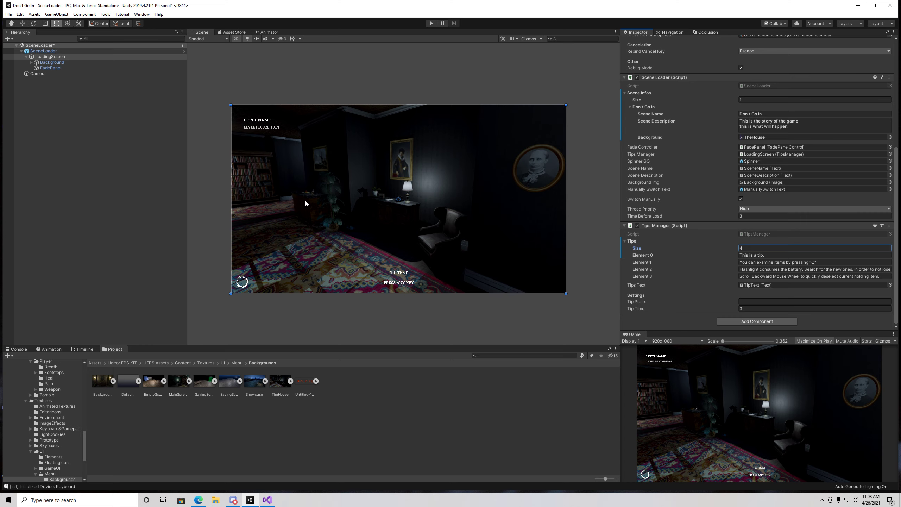
# Run the scene to check the loading screen, continue into the game, pause it and stop the run
pyautogui.click(431, 24)
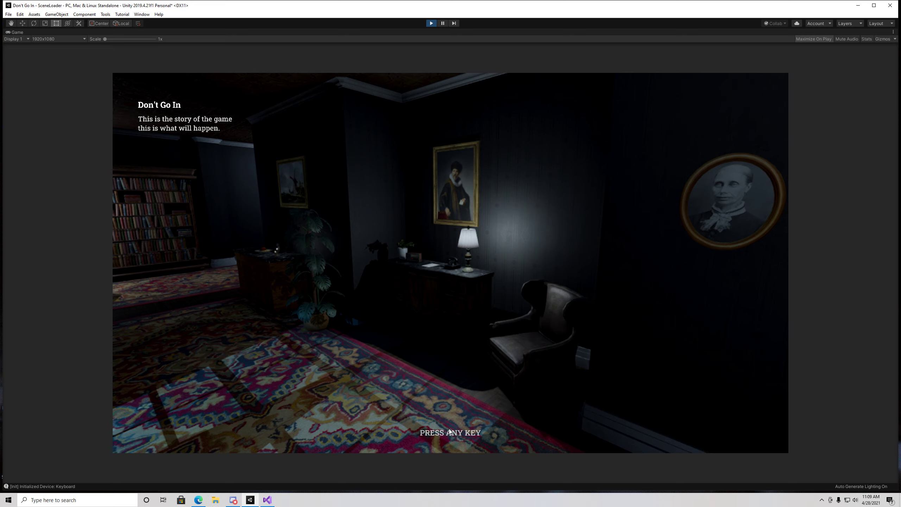
pyautogui.click(459, 405)
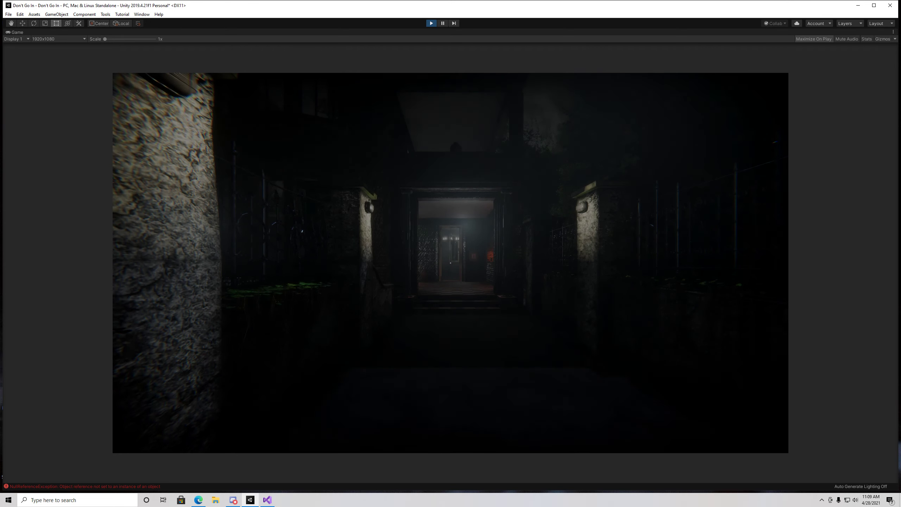
pyautogui.press('Escape')
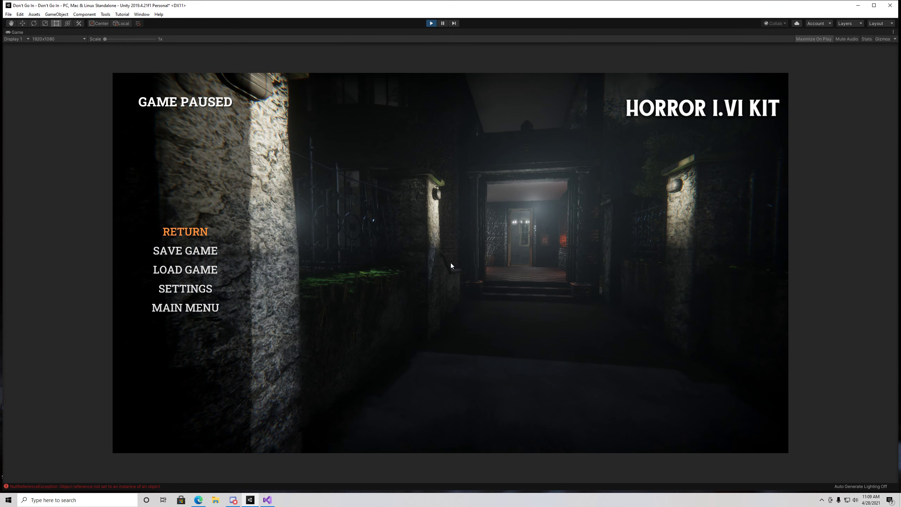
pyautogui.click(431, 23)
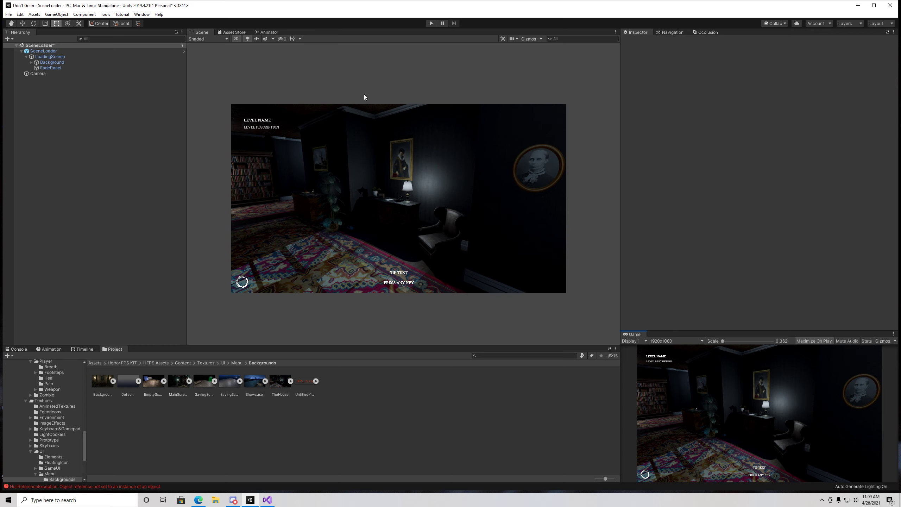
# Search the project assets for "main me" and open the MainMenu scene
pyautogui.click(518, 355)
pyautogui.write('main me')
pyautogui.doubleClick(255, 380)
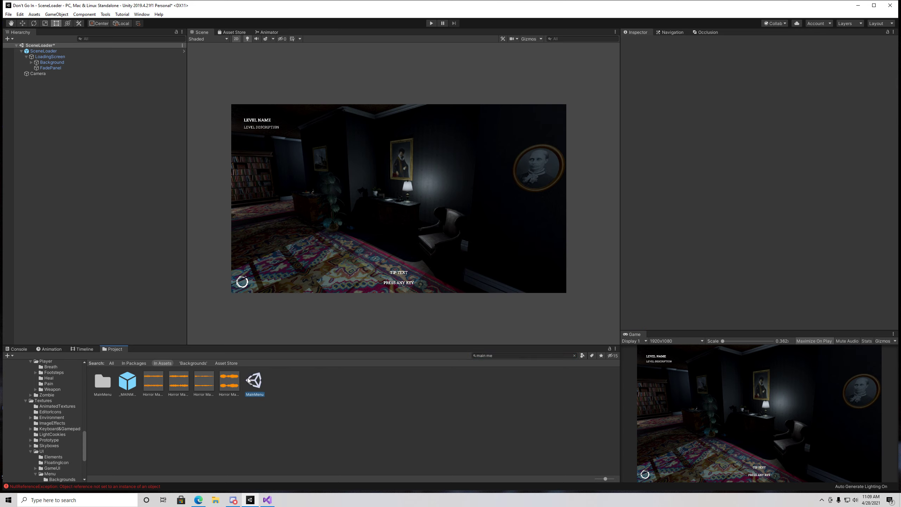
pyautogui.click(442, 266)
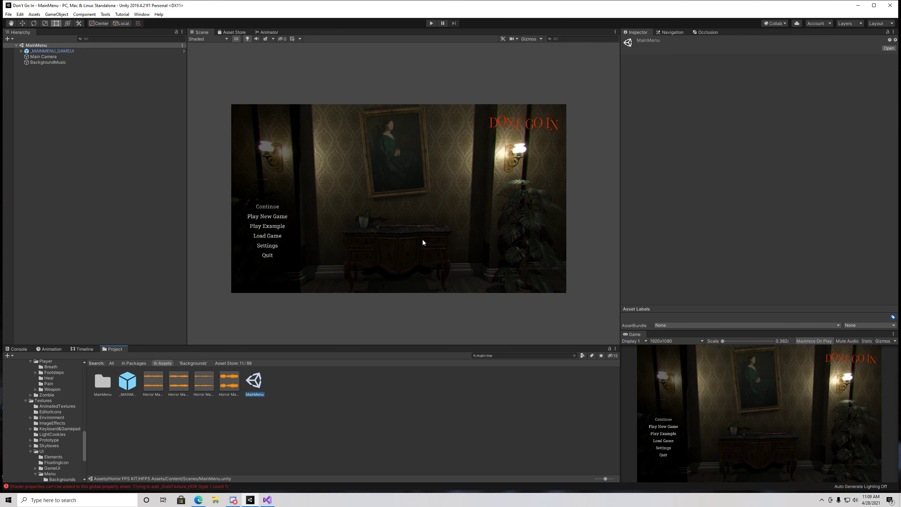
# Examine the New Game Build Name in the Game Load Manager script of the _MAINMENU_GAMEUI object
pyautogui.scroll(2, 336, 233)
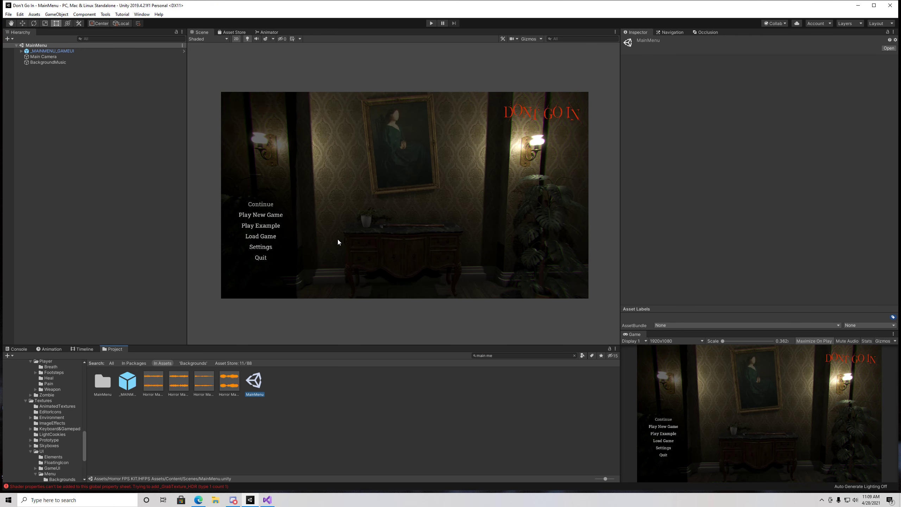
pyautogui.scroll(-1, 348, 243)
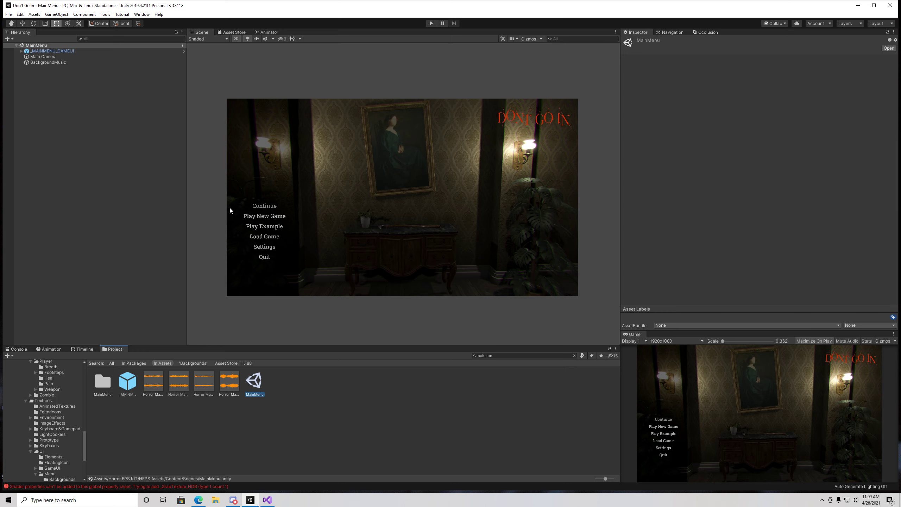
pyautogui.scroll(2, 398, 186)
pyautogui.scroll(-1, 398, 186)
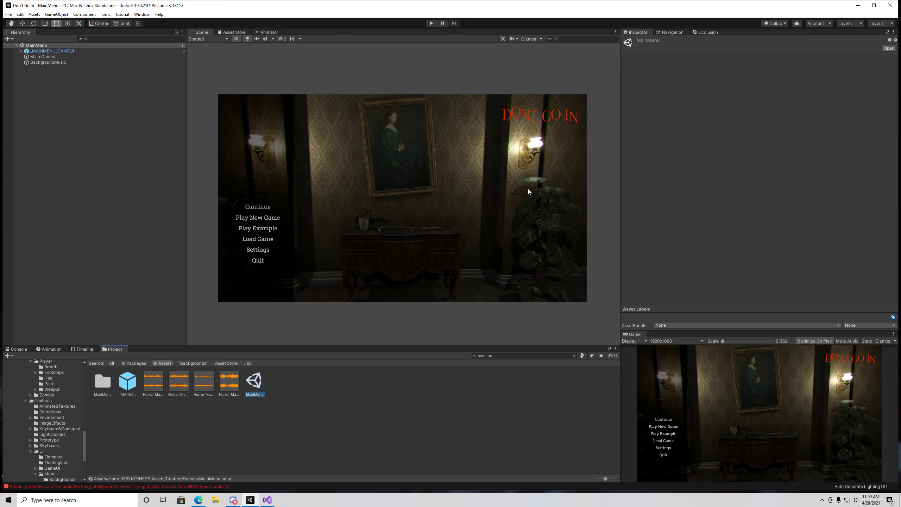
pyautogui.click(44, 51)
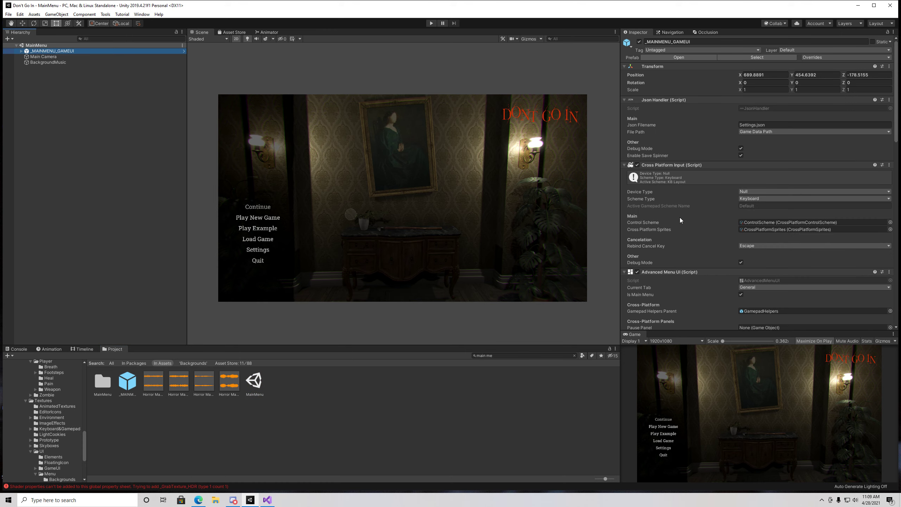
pyautogui.scroll(-15, 683, 247)
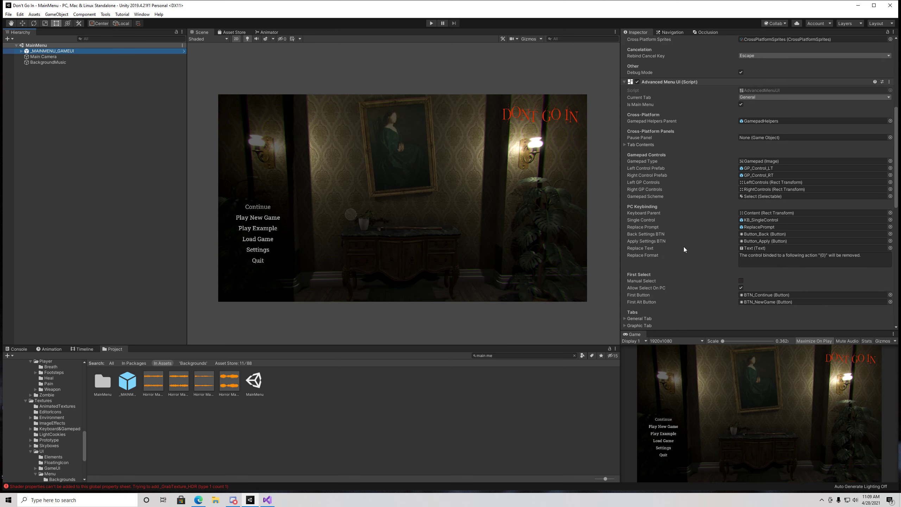
pyautogui.scroll(-6, 683, 247)
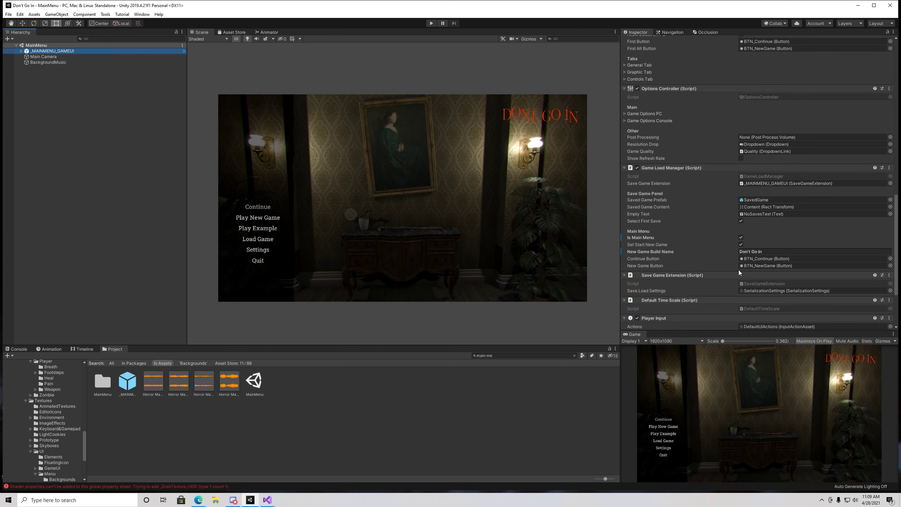
pyautogui.click(768, 251)
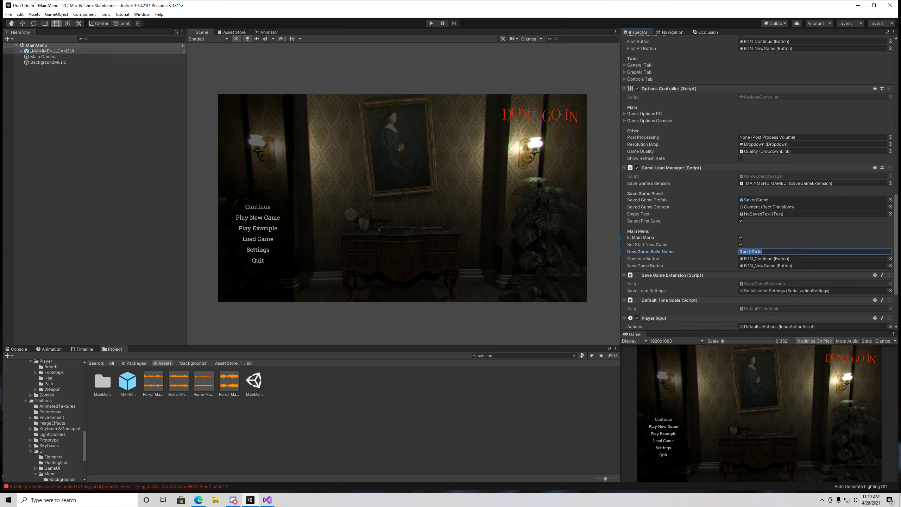
# Compare the scene names in the build settings with the Game Load Manager's New Game Build Name
pyautogui.click(8, 14)
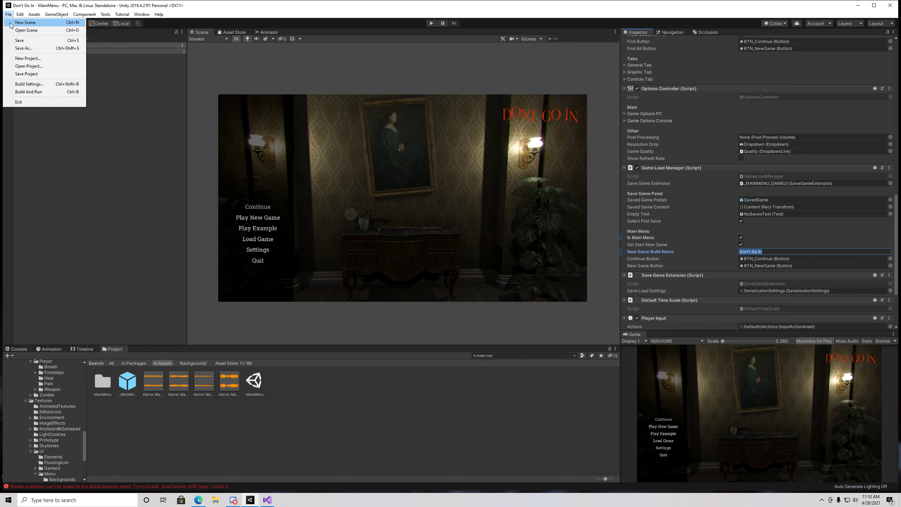
pyautogui.click(36, 85)
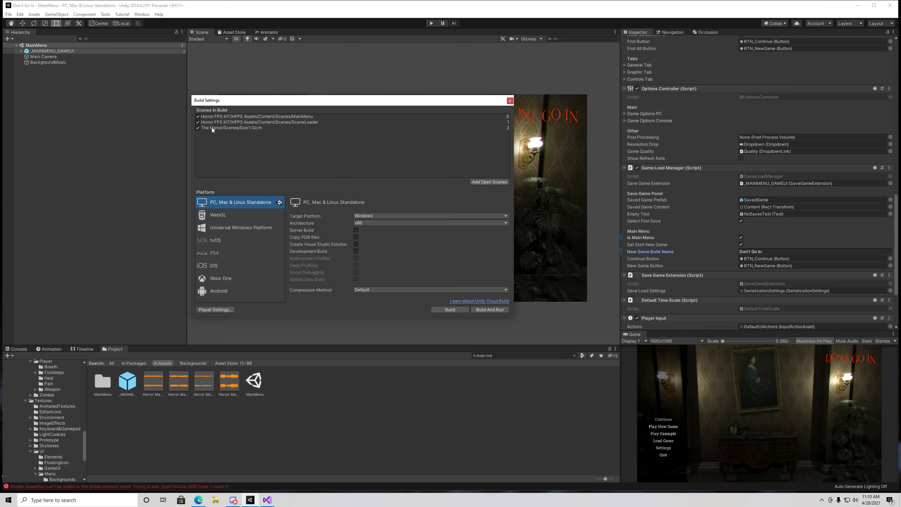
pyautogui.click(510, 100)
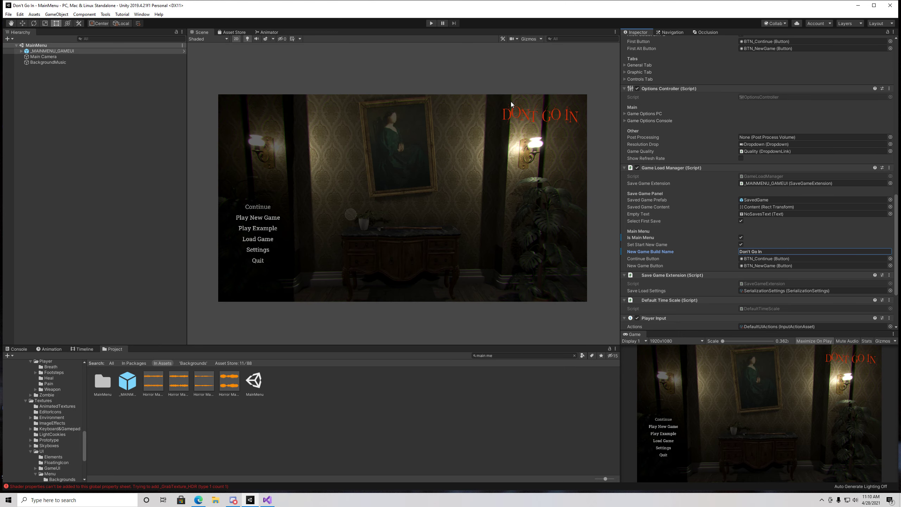
pyautogui.moveTo(767, 252); pyautogui.dragTo(736, 254)
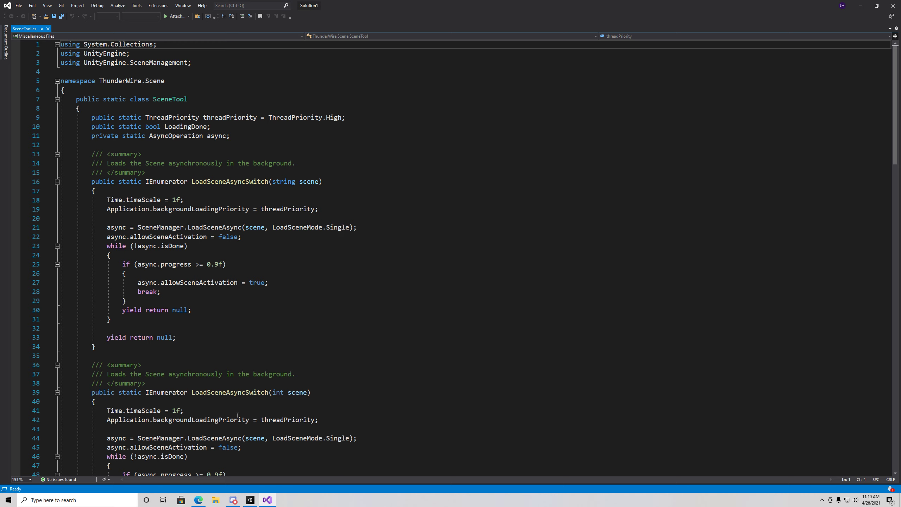
pyautogui.click(251, 500)
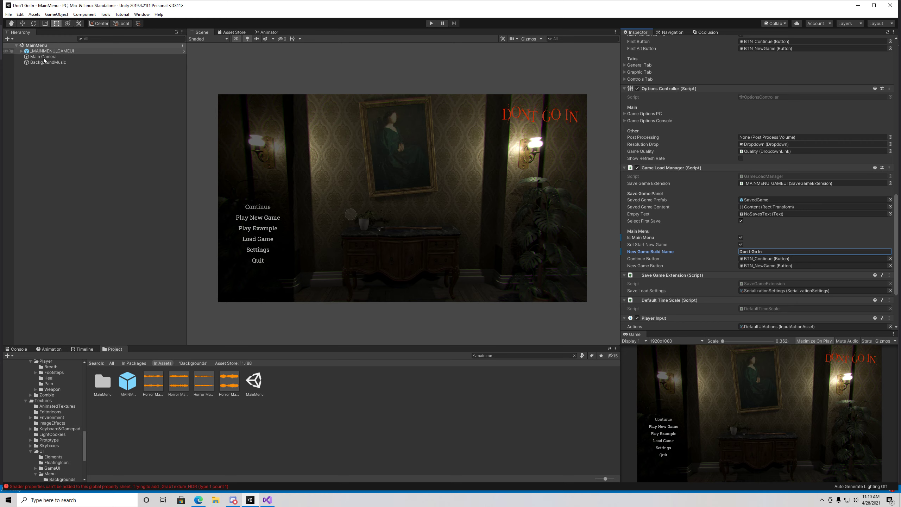
# Set the image color alpha of the UI_Blur object under UI_Root to 255, and test-run the main menu
pyautogui.click(21, 51)
pyautogui.click(26, 56)
pyautogui.click(31, 62)
pyautogui.click(51, 69)
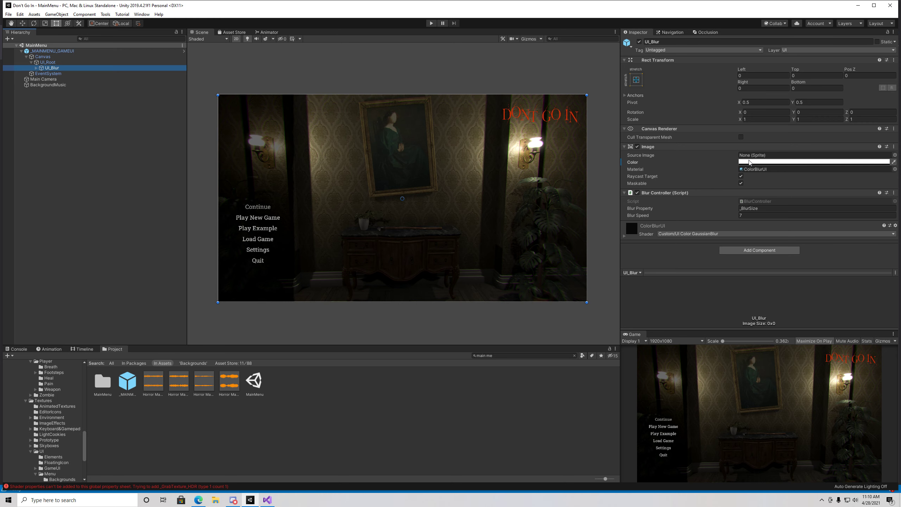
pyautogui.click(777, 162)
pyautogui.moveTo(758, 270); pyautogui.dragTo(807, 271)
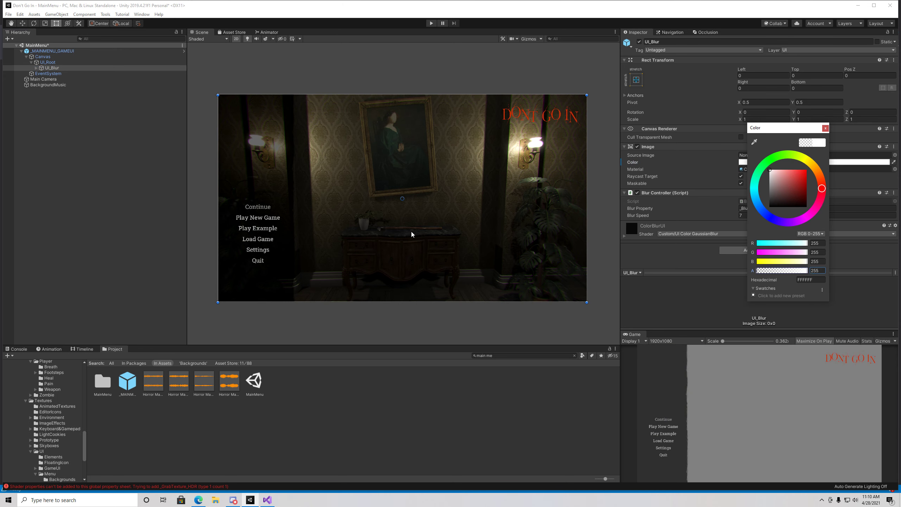
pyautogui.click(435, 44)
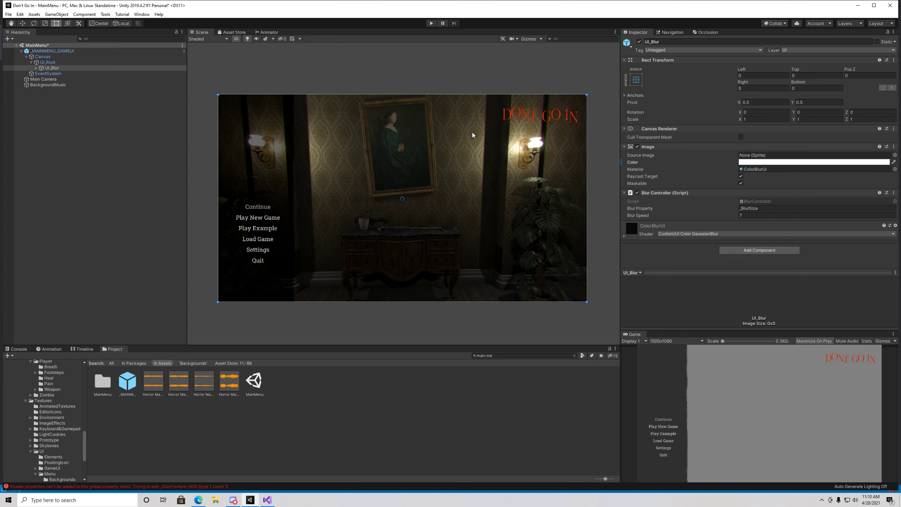
pyautogui.click(431, 24)
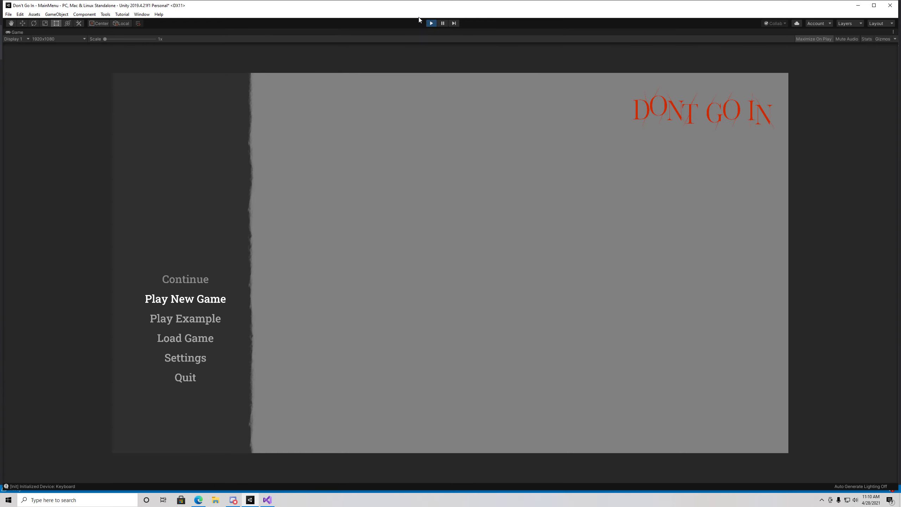
pyautogui.click(431, 24)
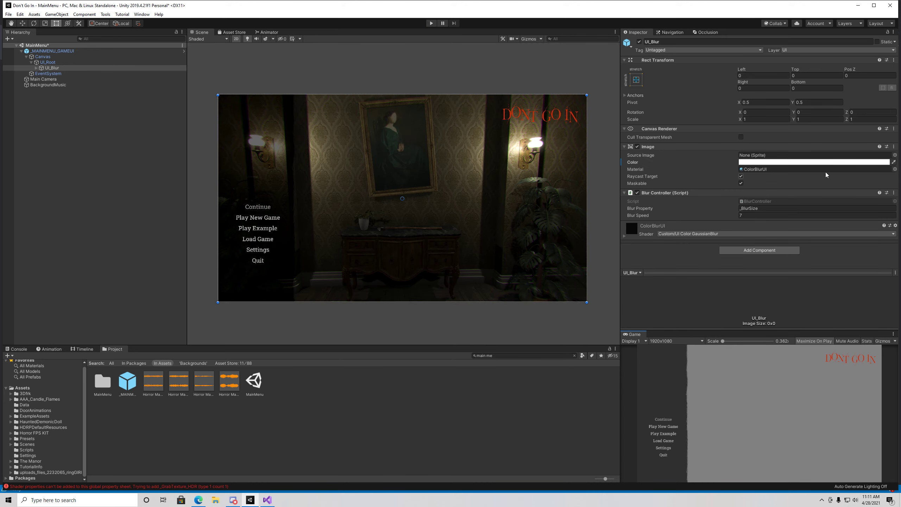
# Set the UI_Blur image color's alpha to 0, and test-run the main menu
pyautogui.click(827, 162)
pyautogui.moveTo(806, 270)
pyautogui.mouseDown()
pyautogui.moveTo(763, 273)
pyautogui.moveTo(815, 271)
pyautogui.mouseUp()
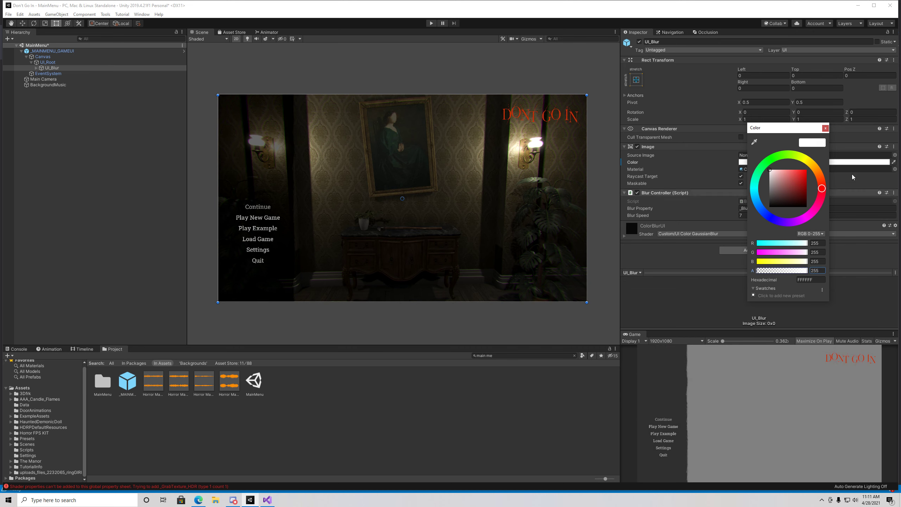
pyautogui.click(825, 129)
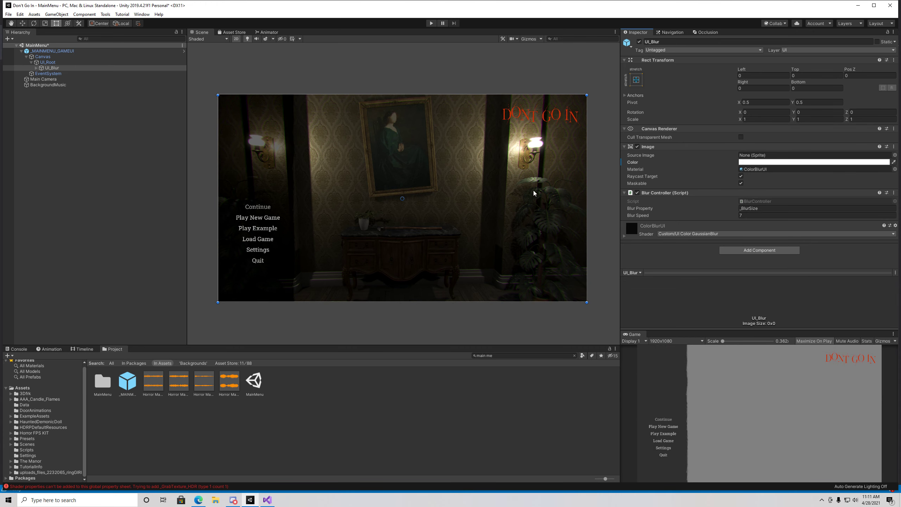
pyautogui.click(794, 164)
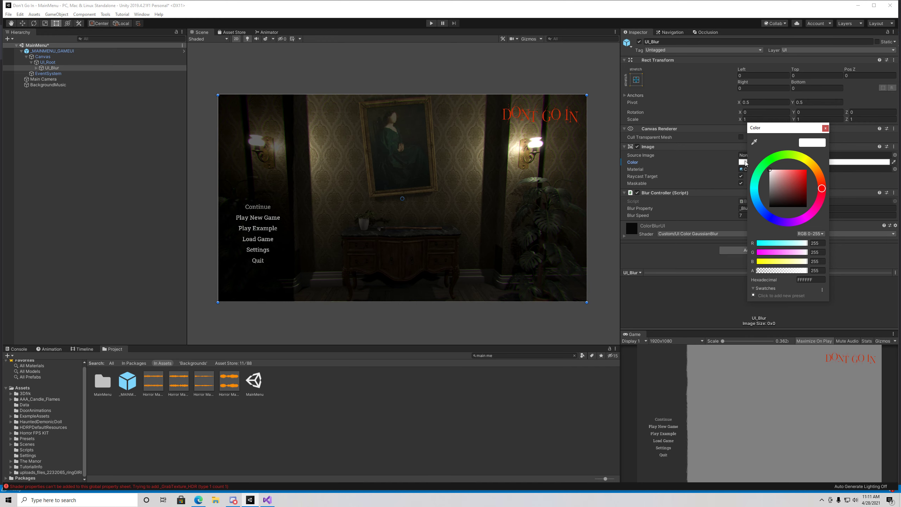
pyautogui.moveTo(807, 273); pyautogui.dragTo(757, 273)
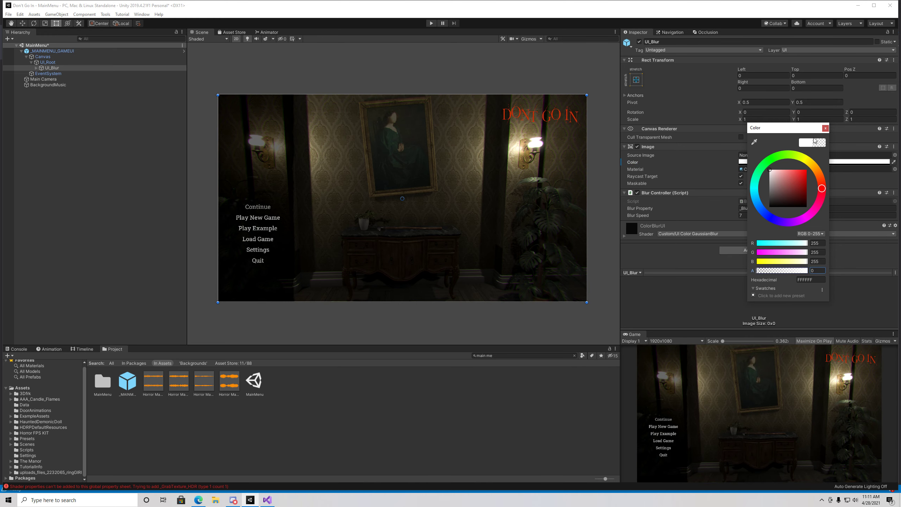
pyautogui.click(825, 127)
pyautogui.hotkey('ctrl', 'p')
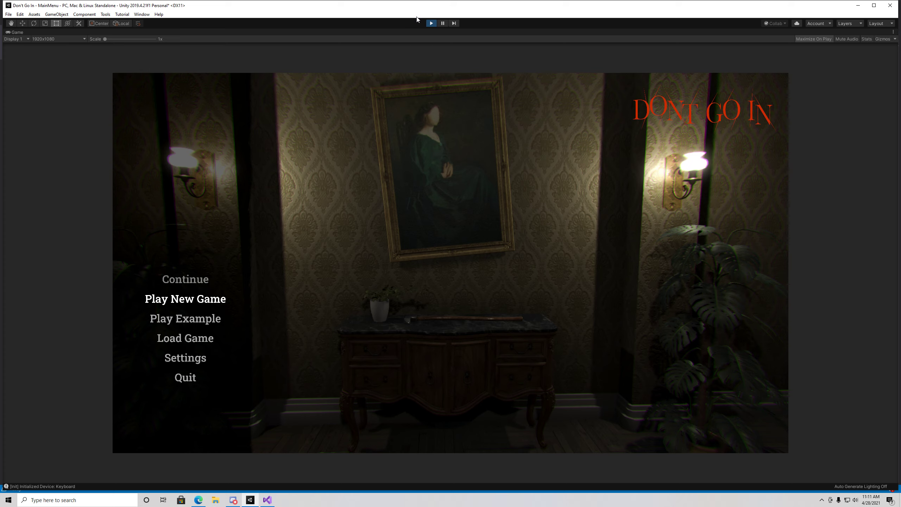
pyautogui.click(431, 23)
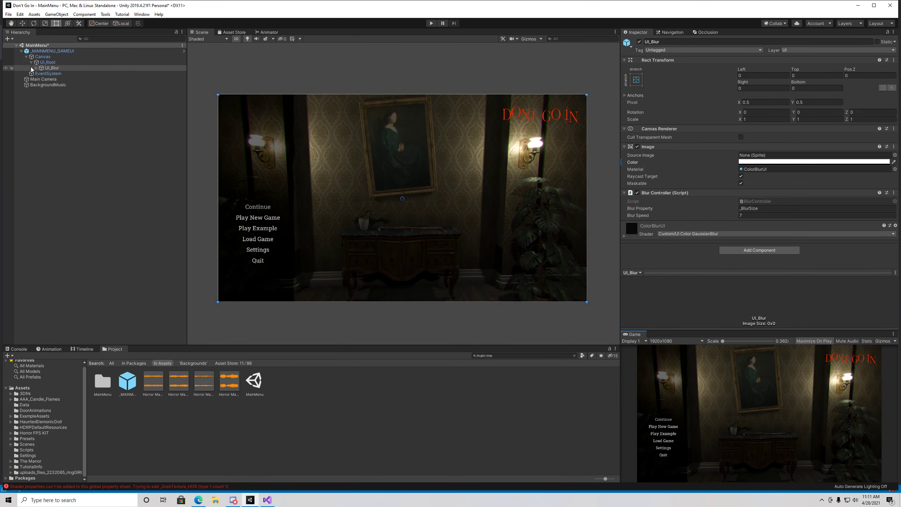
# Examine the children of UI_Blur, the scripts on _MAINMENU_GAMEUI, the Canvas settings and the background image of UI_Root
pyautogui.click(36, 67)
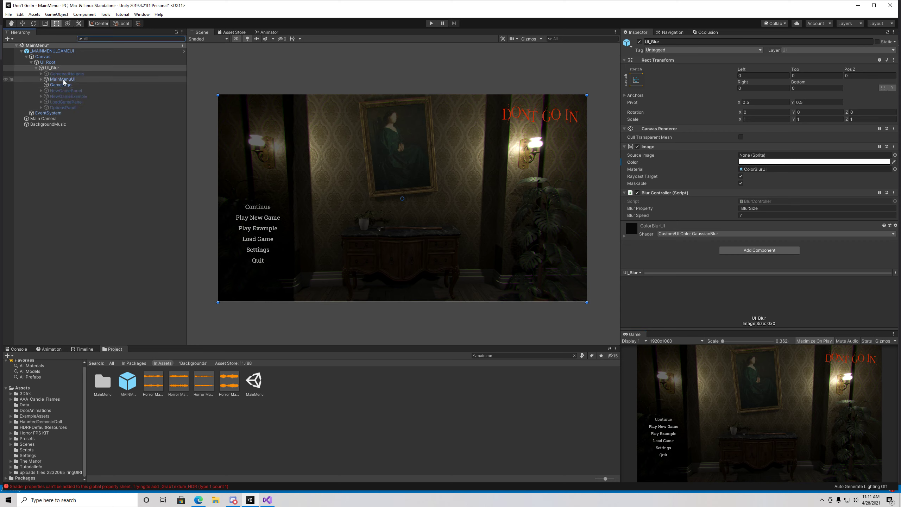
pyautogui.click(61, 79)
pyautogui.click(60, 85)
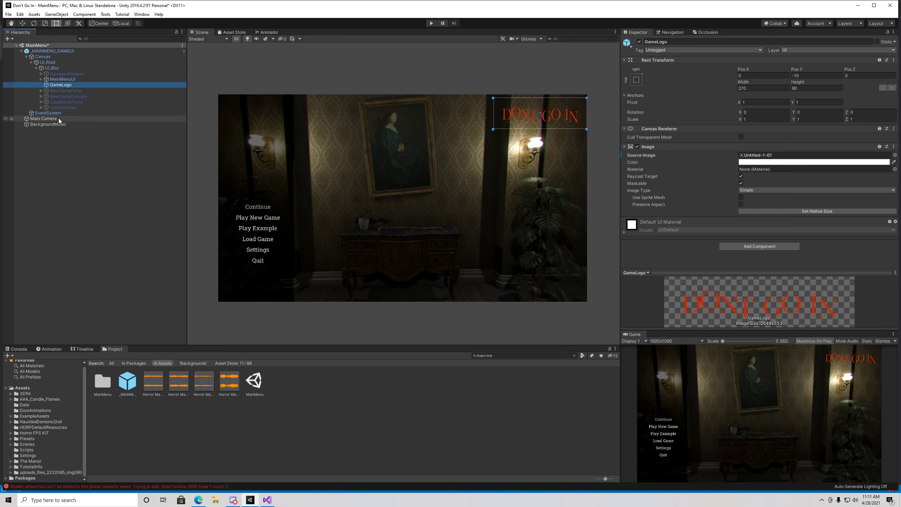
pyautogui.click(50, 51)
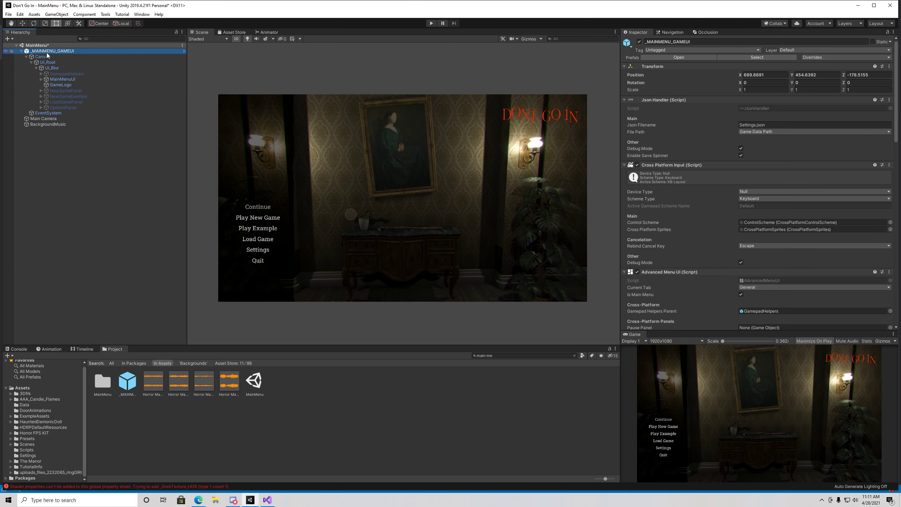
pyautogui.scroll(-15, 648, 251)
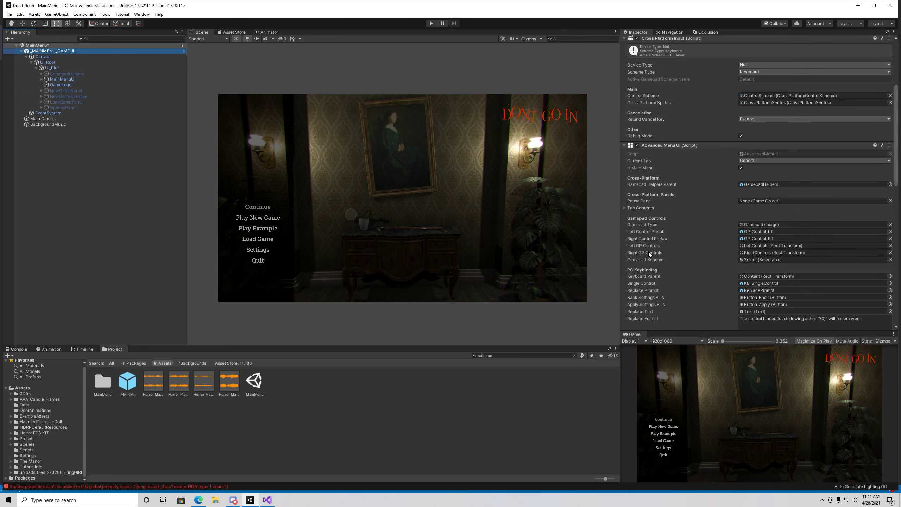
pyautogui.scroll(-1, 648, 251)
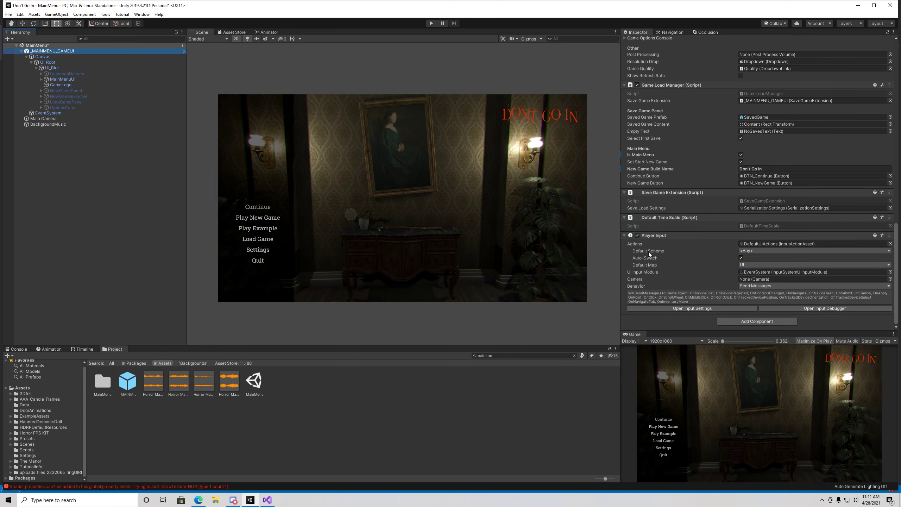
pyautogui.click(71, 57)
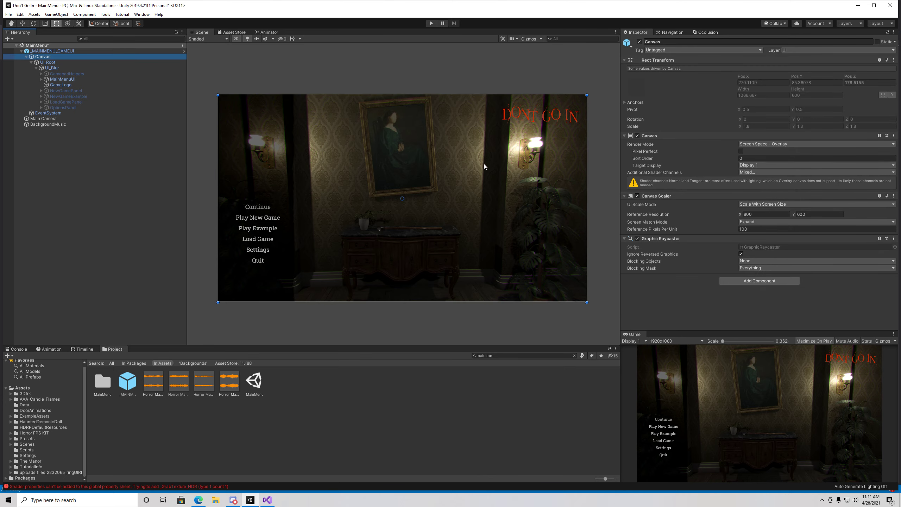
pyautogui.click(50, 62)
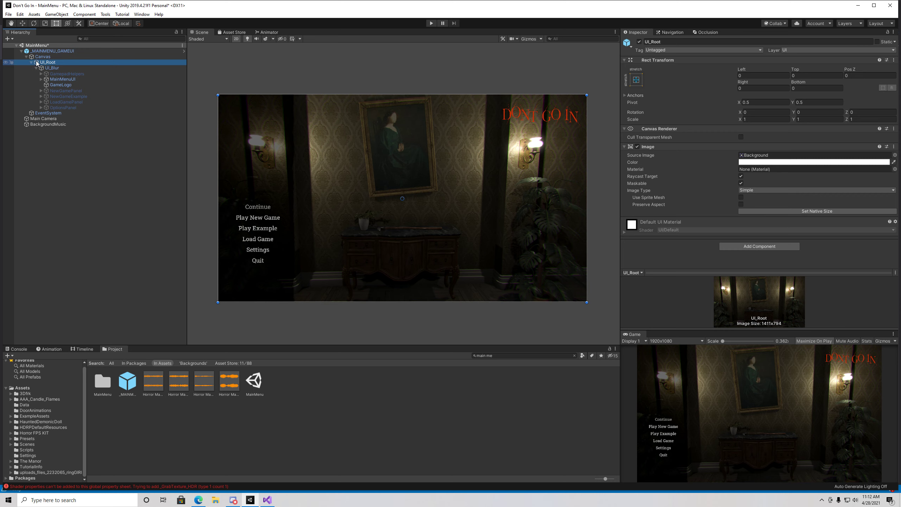
# Locate the GameLogo's source image in the Backgrounds folder and check its texture type in the import settings
pyautogui.click(58, 86)
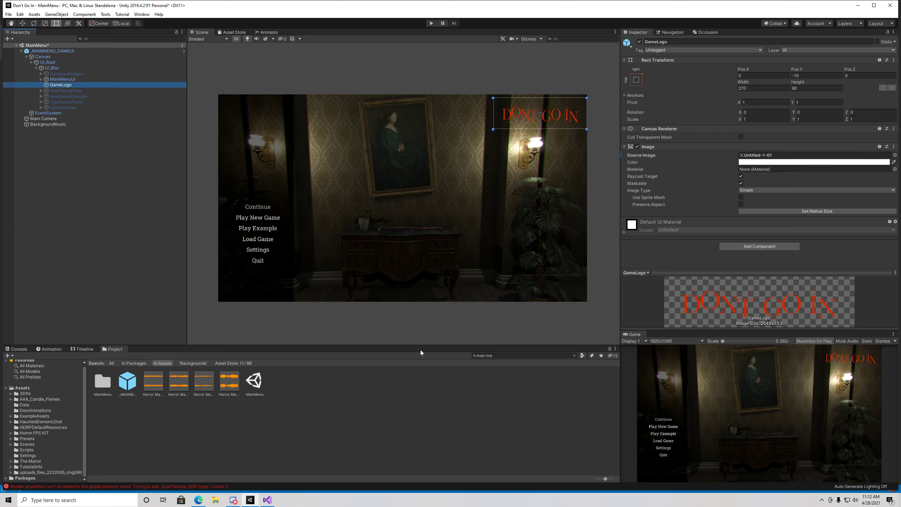
pyautogui.click(766, 155)
pyautogui.click(327, 387)
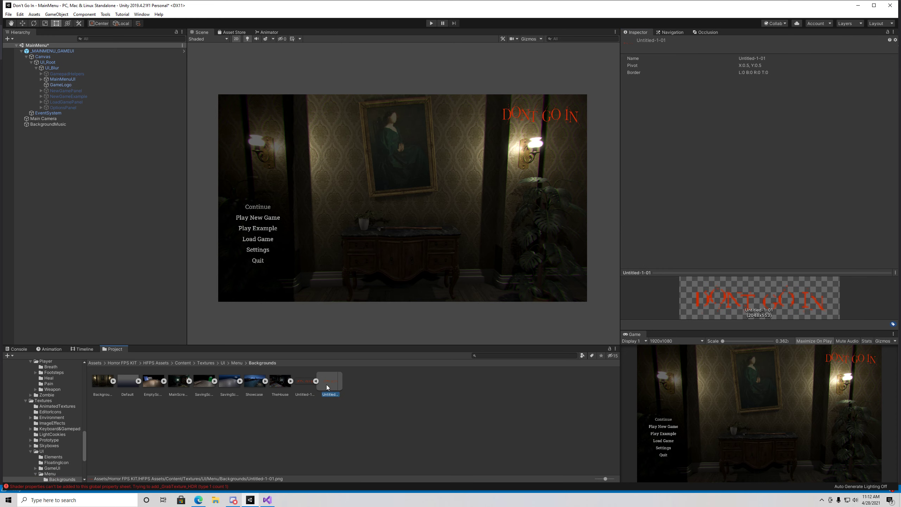
pyautogui.click(309, 377)
pyautogui.click(779, 62)
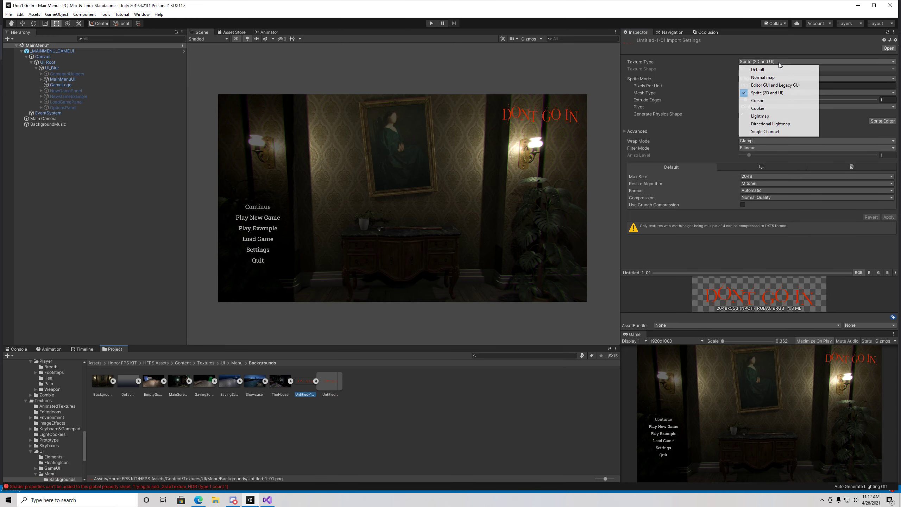
pyautogui.click(713, 120)
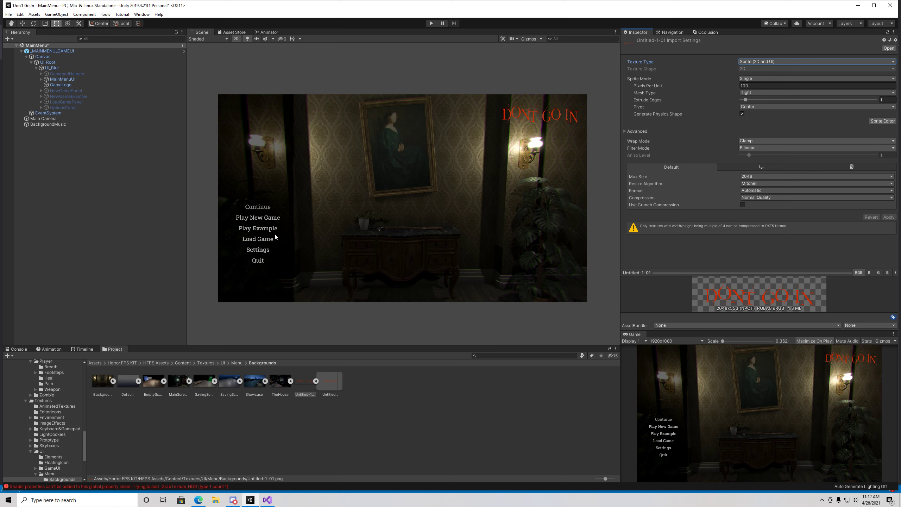
# Try to delete the NewGameExample panel under UI_Blur without opening the prefab
pyautogui.click(52, 95)
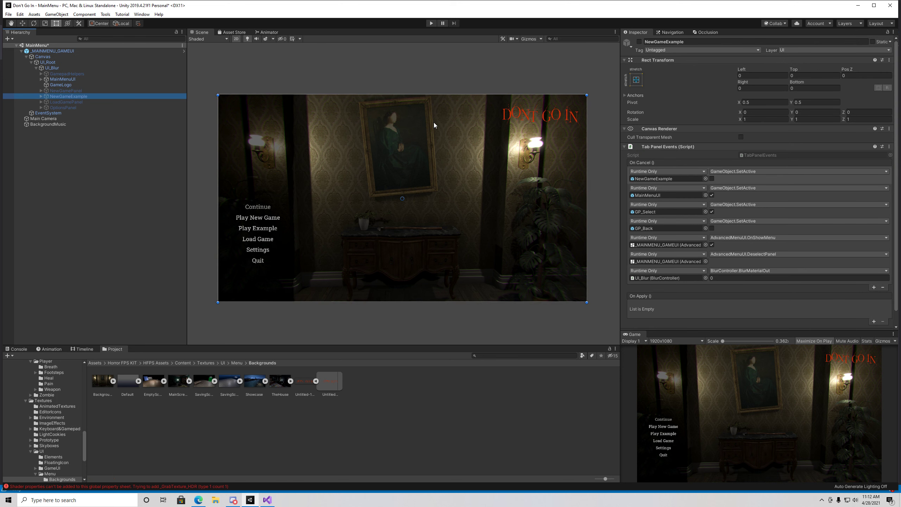
pyautogui.click(81, 96)
pyautogui.press('BackSpace')
pyautogui.press('Escape')
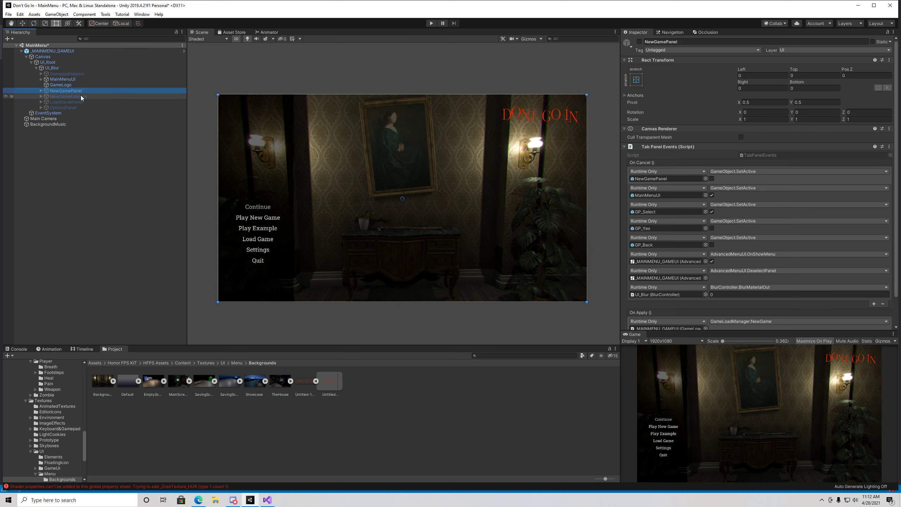
pyautogui.press('Delete')
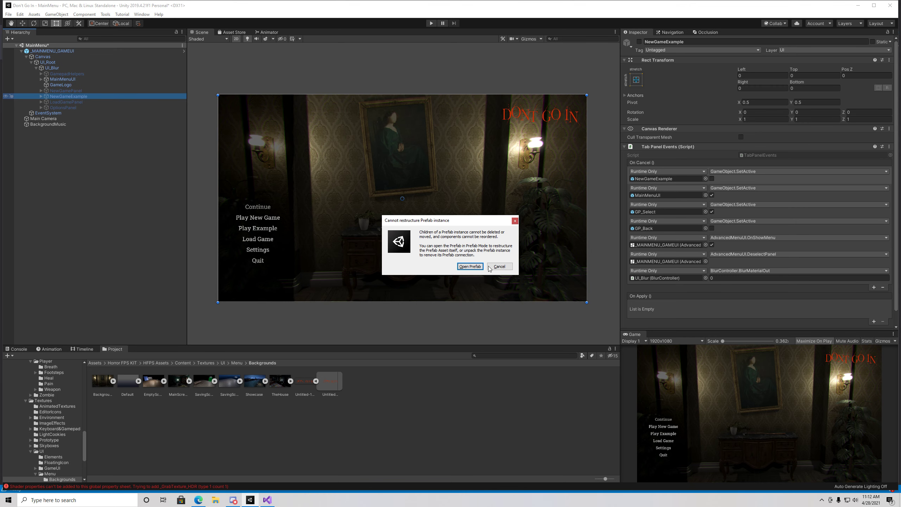
pyautogui.click(499, 265)
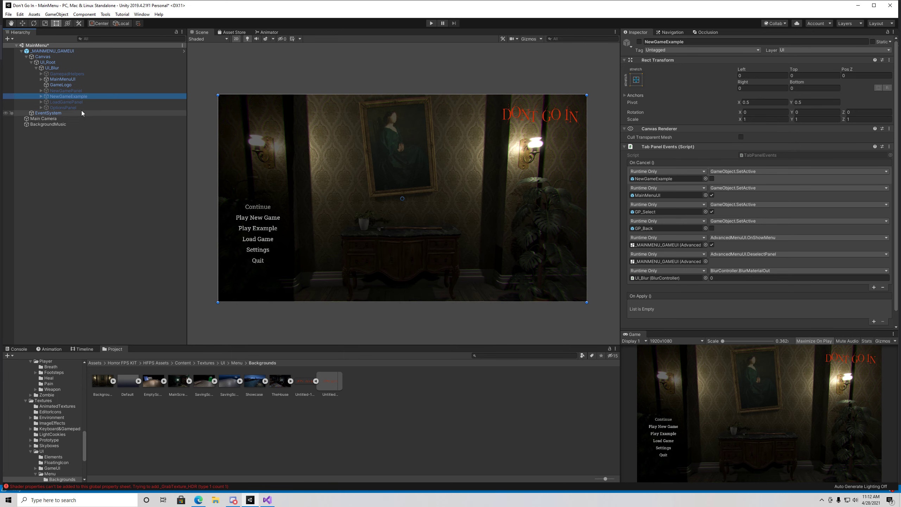
# Examine the child objects of the NewGameExample, NewGamePanel and LoadGamePanel objects under UI_Blur
pyautogui.click(40, 96)
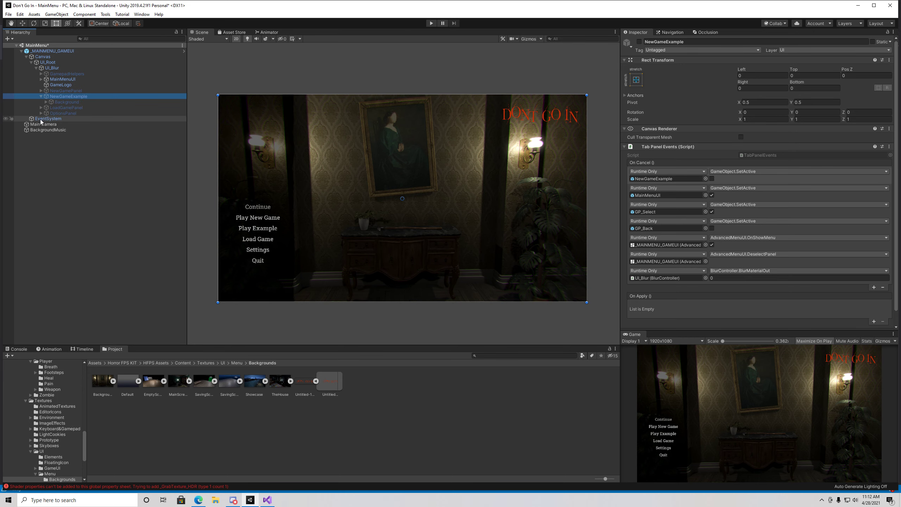
pyautogui.click(46, 101)
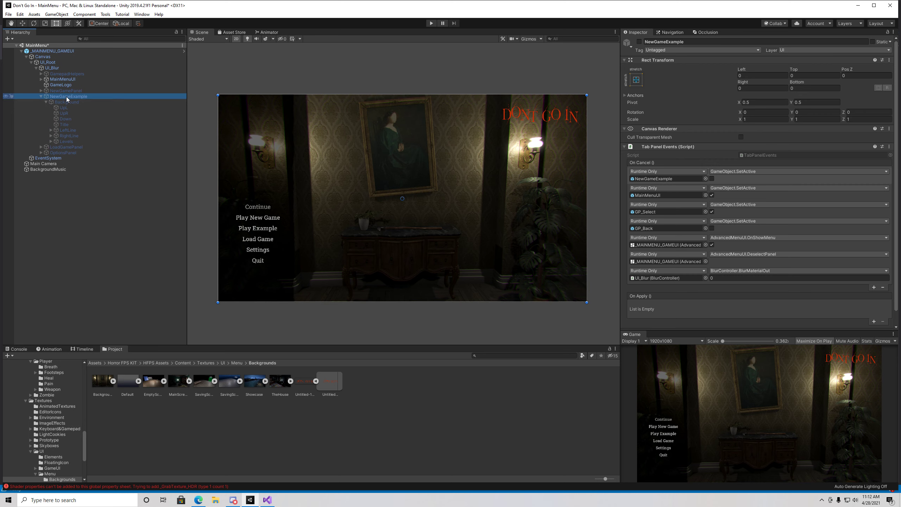
pyautogui.click(41, 90)
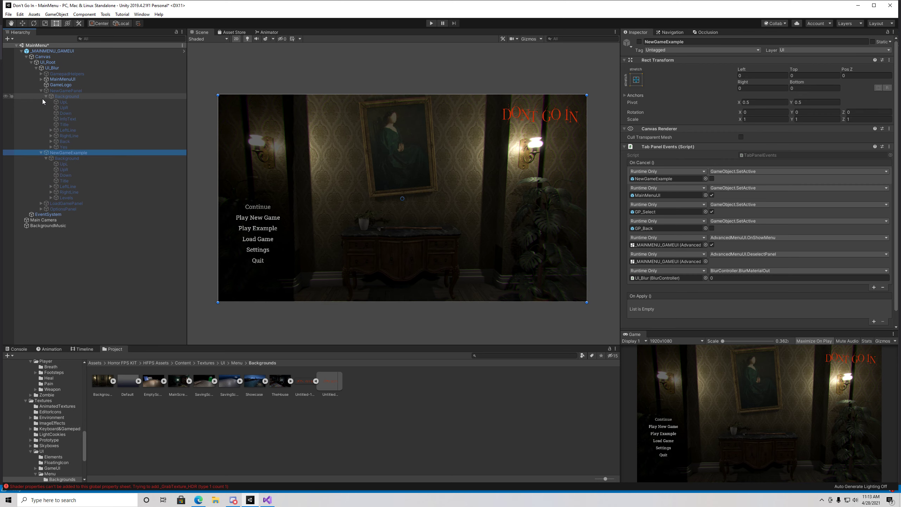
pyautogui.click(46, 96)
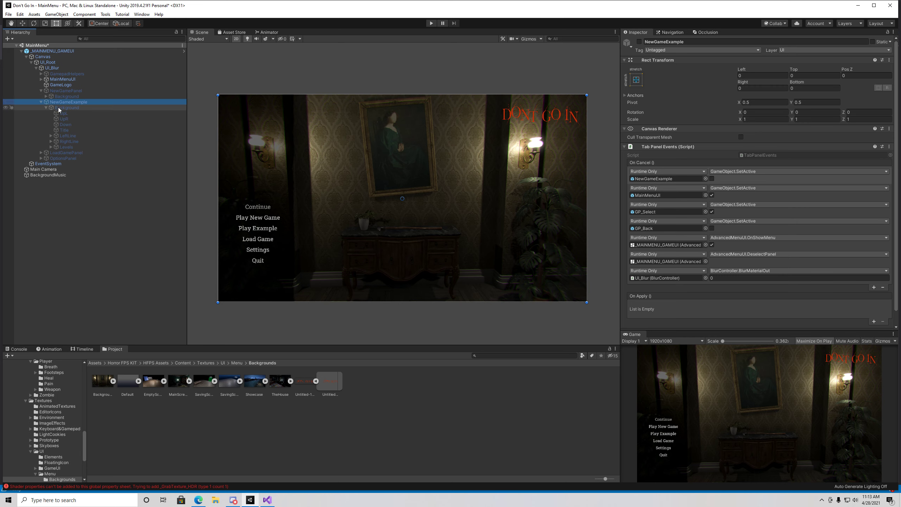
pyautogui.click(61, 101)
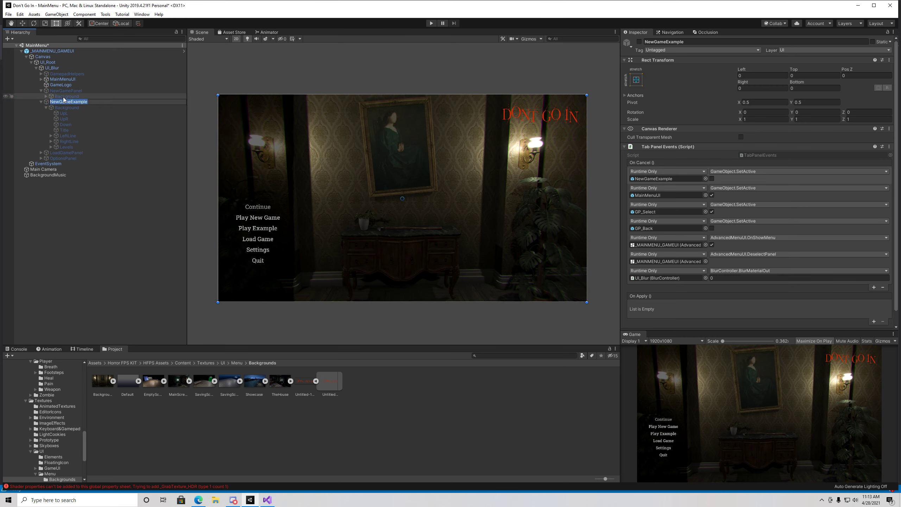
pyautogui.click(54, 63)
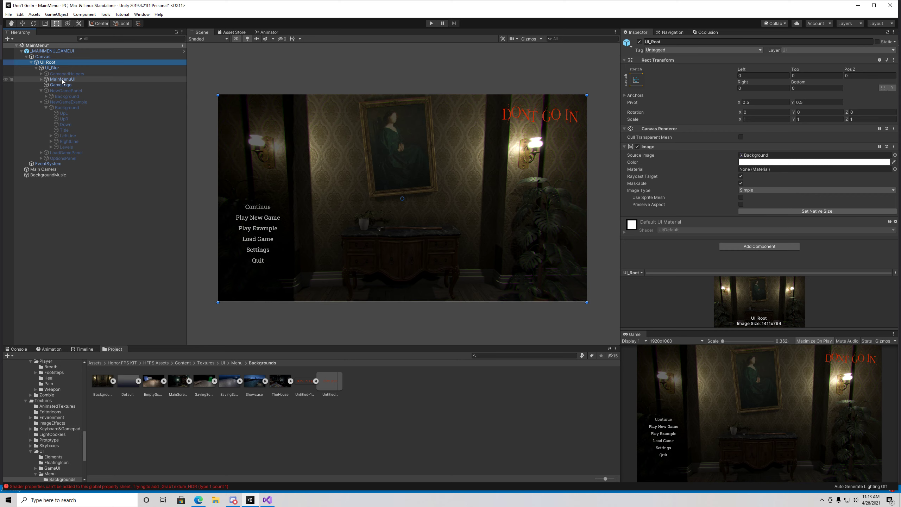
pyautogui.click(40, 153)
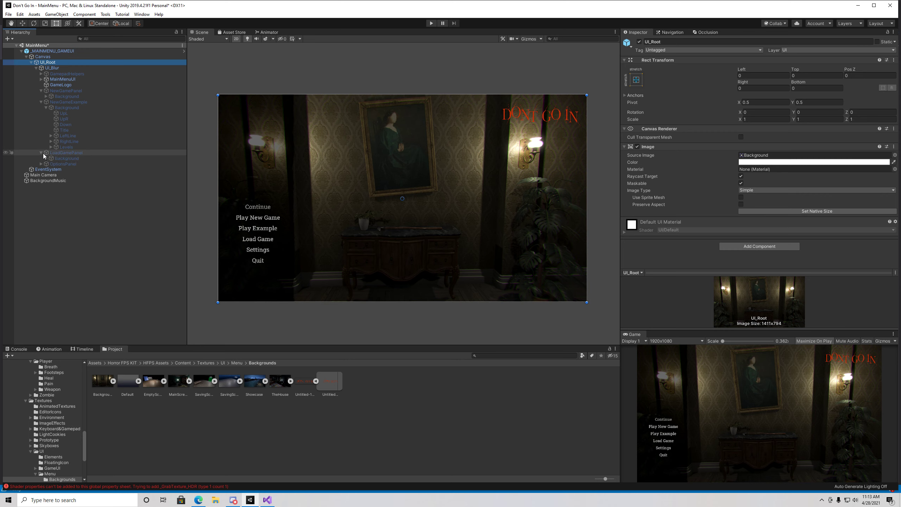
pyautogui.click(41, 153)
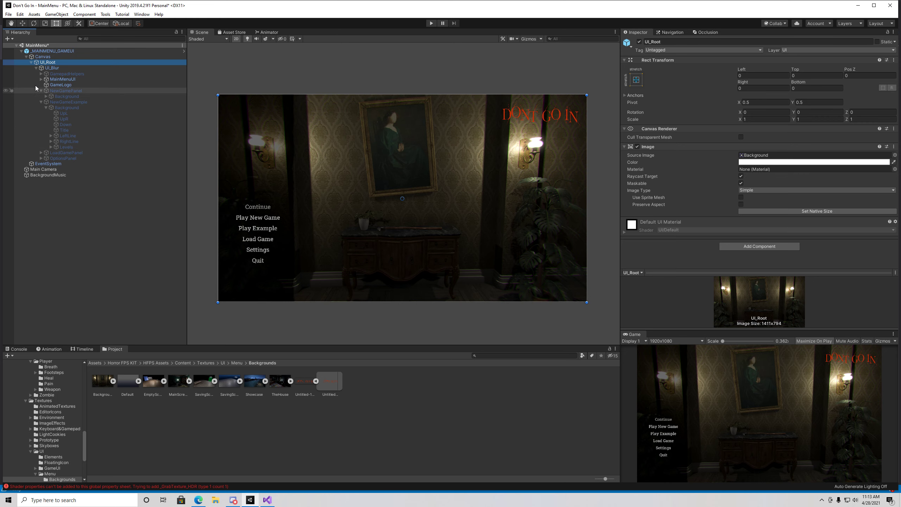
pyautogui.click(37, 68)
pyautogui.click(32, 62)
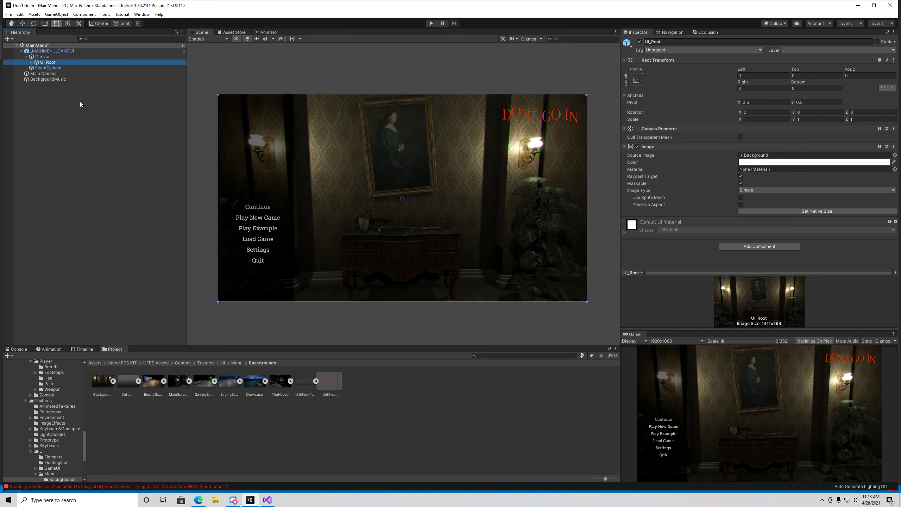
# Open the main menu prefab from the Play Example button and delete BTN_Examples from MenuButtons
pyautogui.click(271, 227)
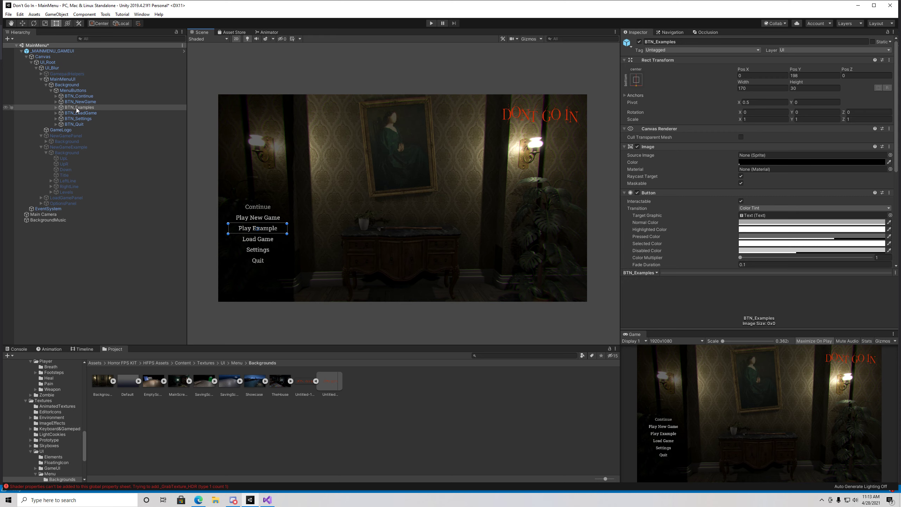
pyautogui.moveTo(77, 110); pyautogui.dragTo(80, 113)
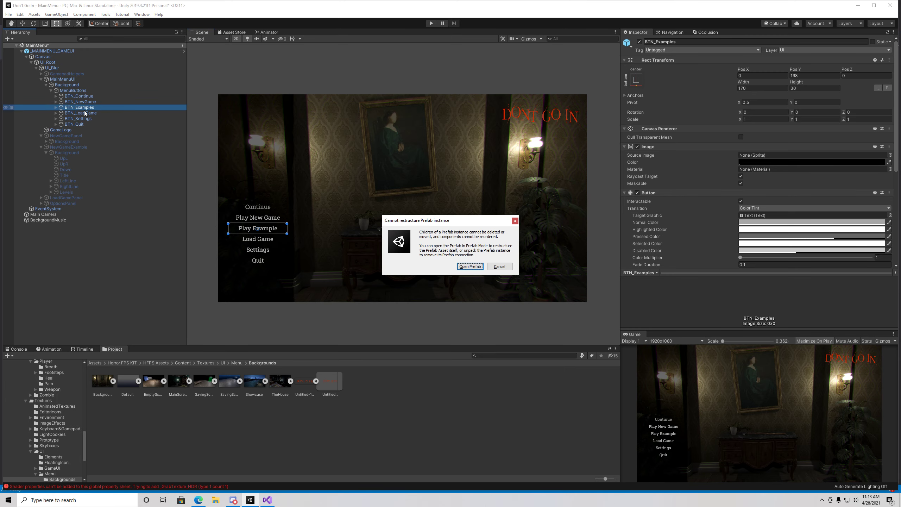
pyautogui.click(465, 267)
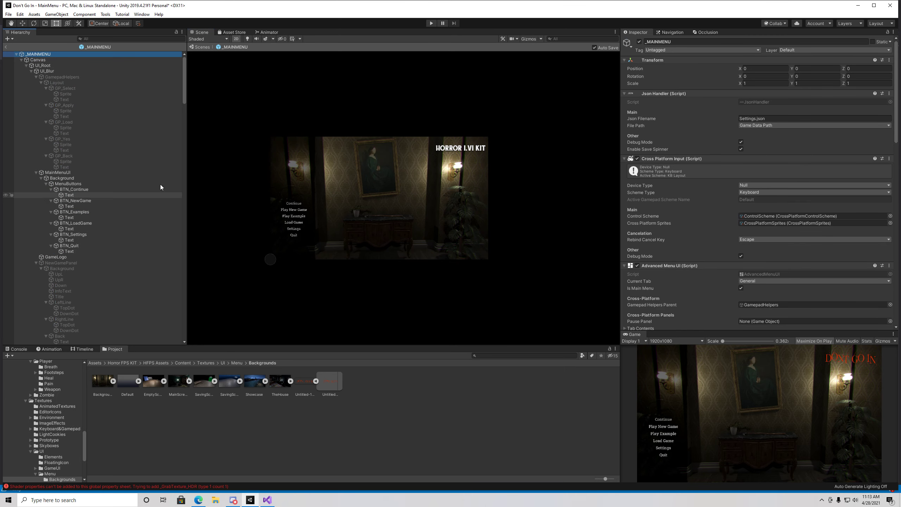
pyautogui.click(93, 201)
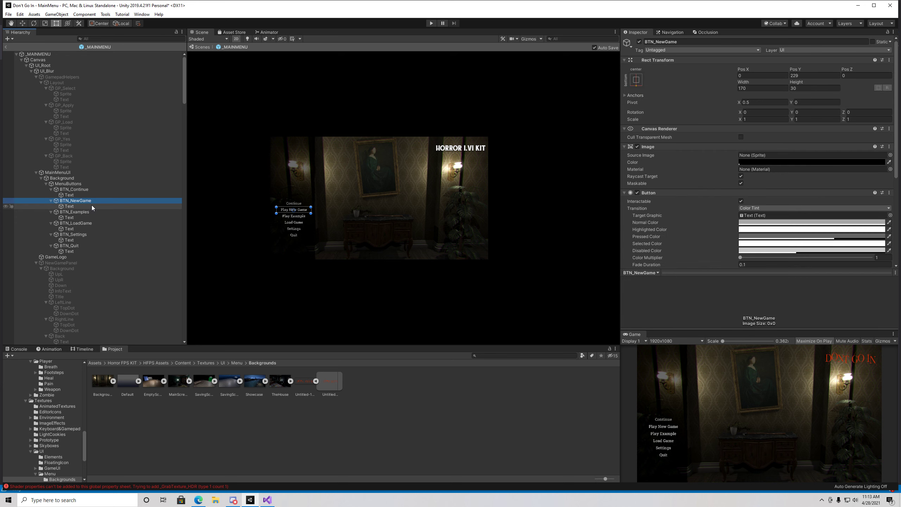
pyautogui.click(91, 212)
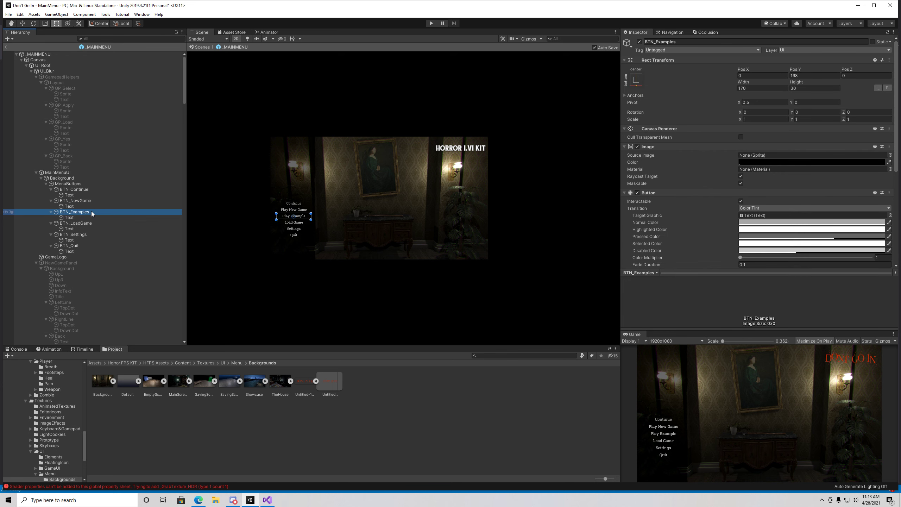
pyautogui.press('Delete')
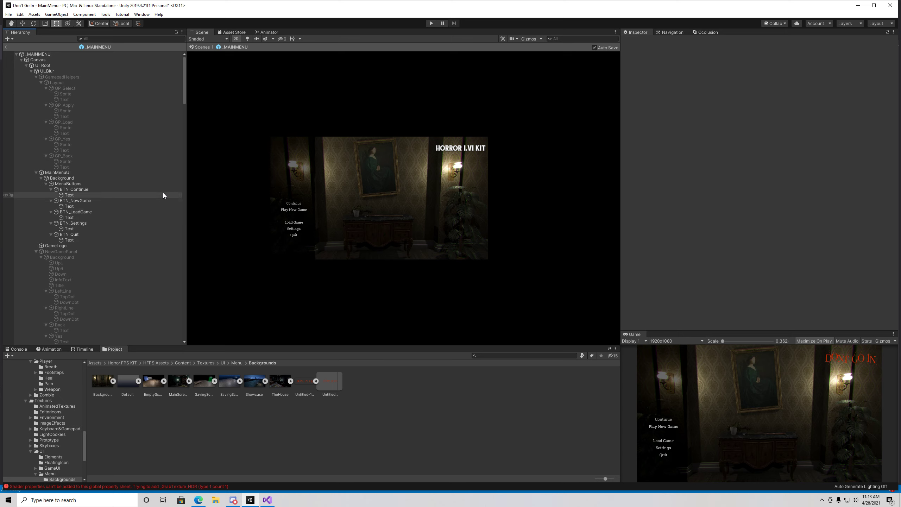
# Move BTN_LoadGame, BTN_Settings and BTN_Quit up together to close the gap below BTN_NewGame, and save the MainMenu scene outside the prefab
pyautogui.click(92, 188)
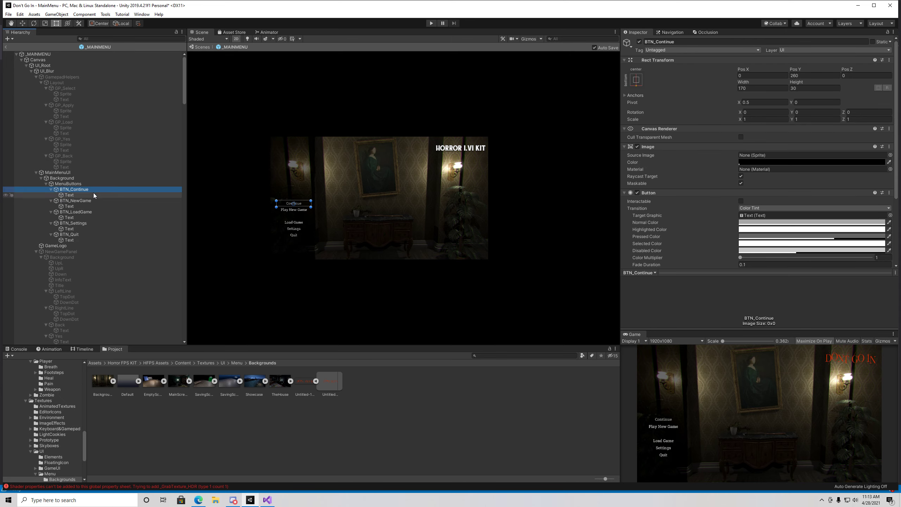
pyautogui.click(91, 212)
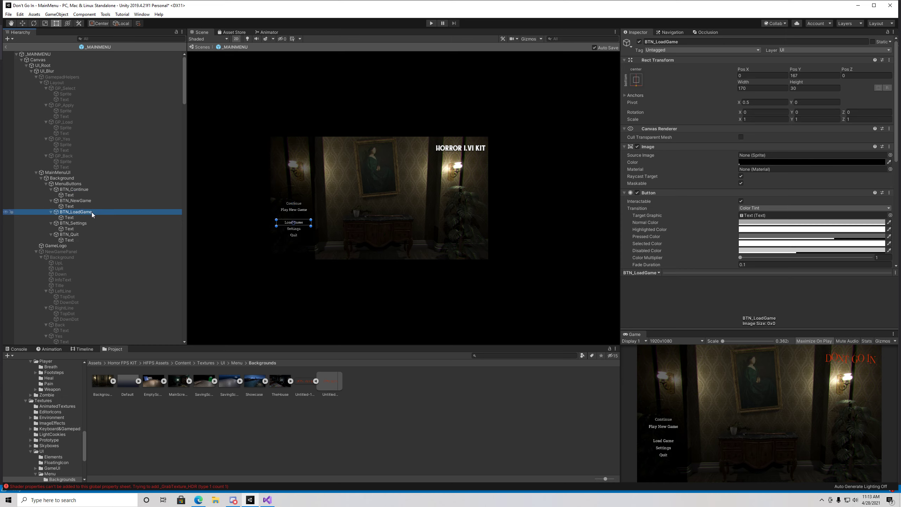
pyautogui.keyDown('ctrl'); pyautogui.click(90, 223); pyautogui.keyUp('ctrl')
pyautogui.keyDown('ctrl'); pyautogui.click(90, 235); pyautogui.keyUp('ctrl')
pyautogui.press('Up')
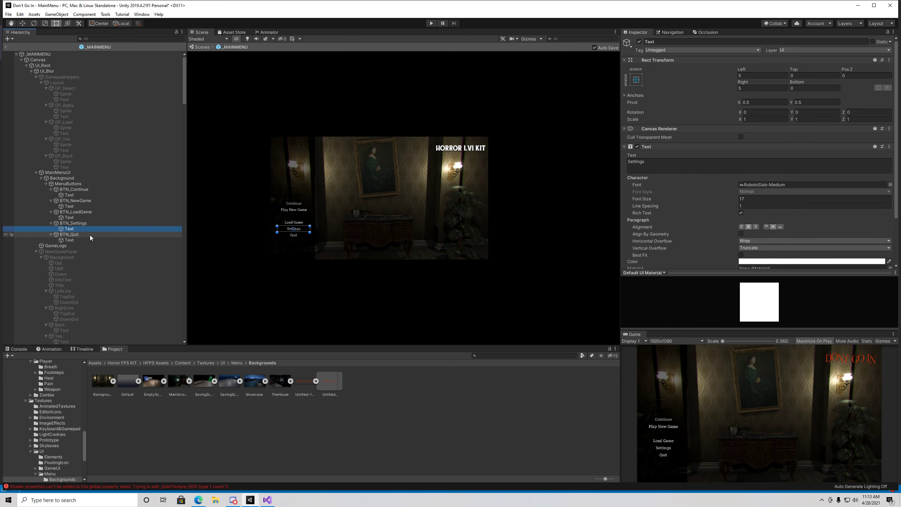
pyautogui.click(93, 234)
pyautogui.keyDown('ctrl'); pyautogui.click(90, 223); pyautogui.keyUp('ctrl')
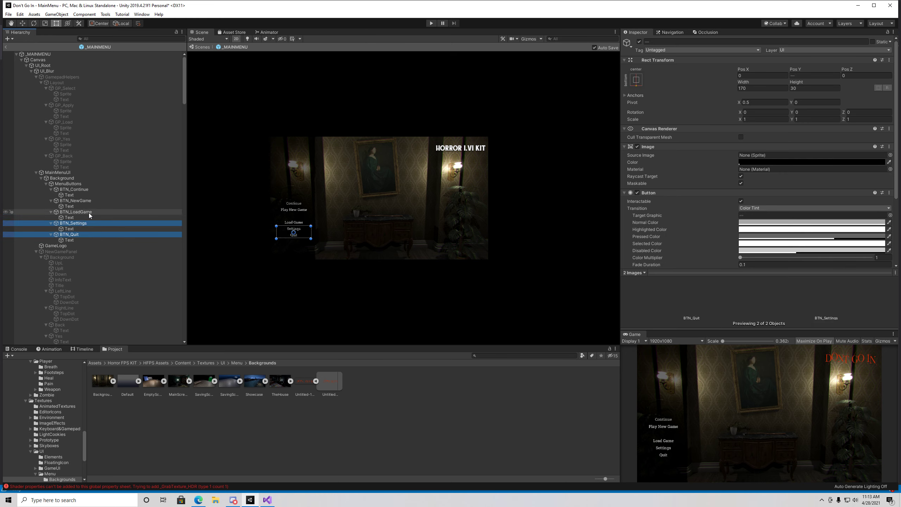
pyautogui.keyDown('ctrl'); pyautogui.click(88, 212); pyautogui.keyUp('ctrl')
pyautogui.click(22, 24)
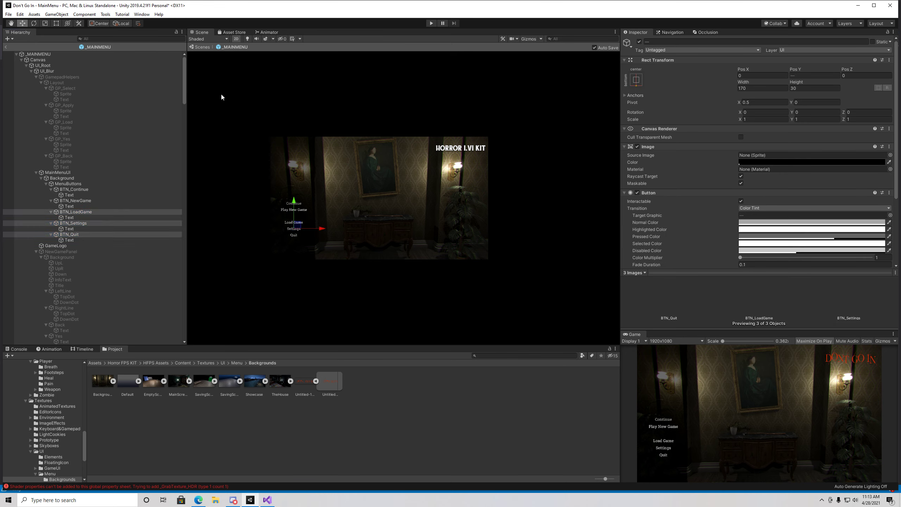
pyautogui.moveTo(293, 199); pyautogui.dragTo(294, 195)
pyautogui.click(6, 47)
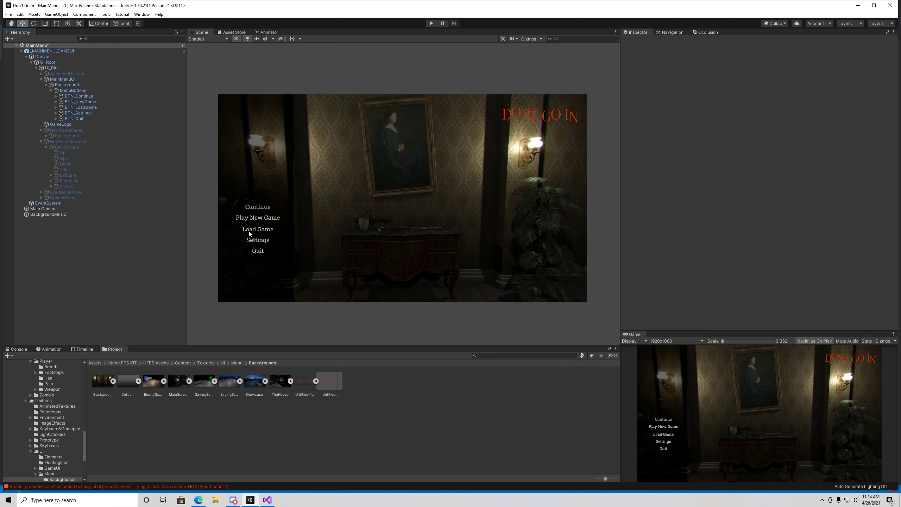
pyautogui.hotkey('ctrl', 's')
# Play-test the main menu by opening the Load Game panel and returning from it twice
pyautogui.click(432, 23)
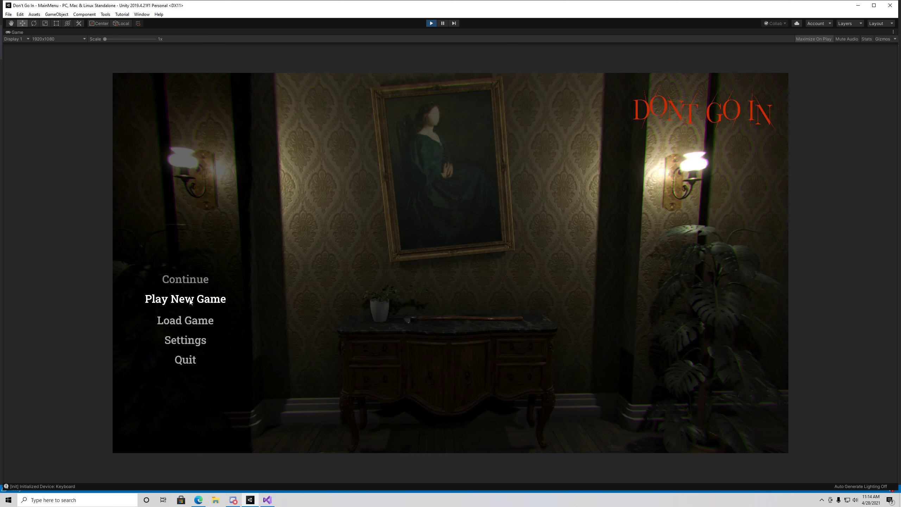
pyautogui.click(183, 321)
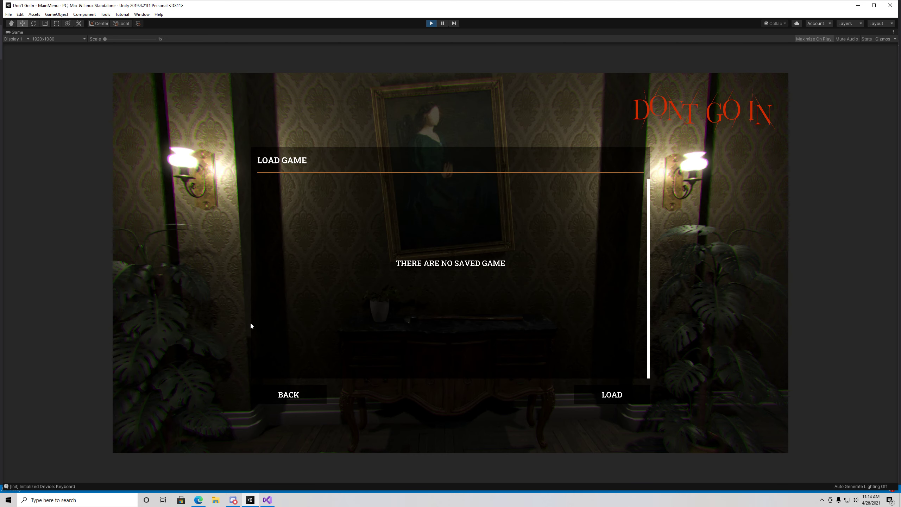
pyautogui.click(309, 392)
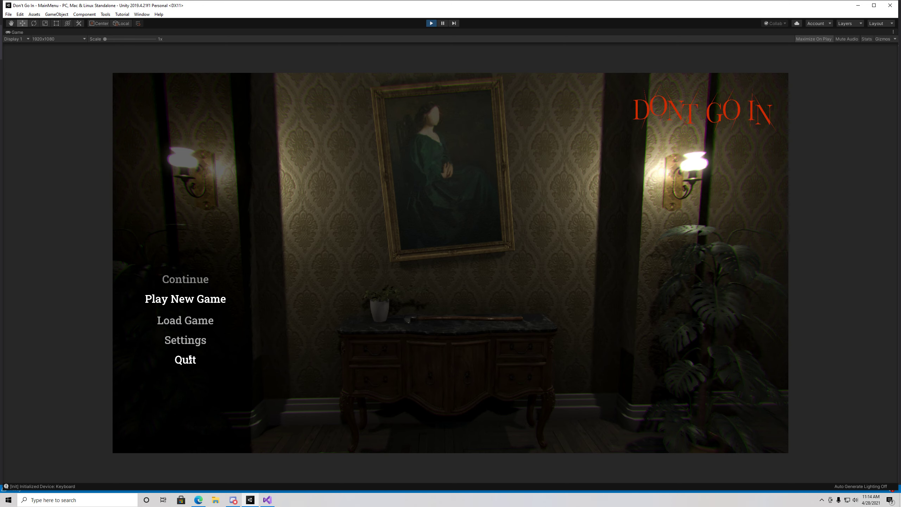
pyautogui.click(190, 321)
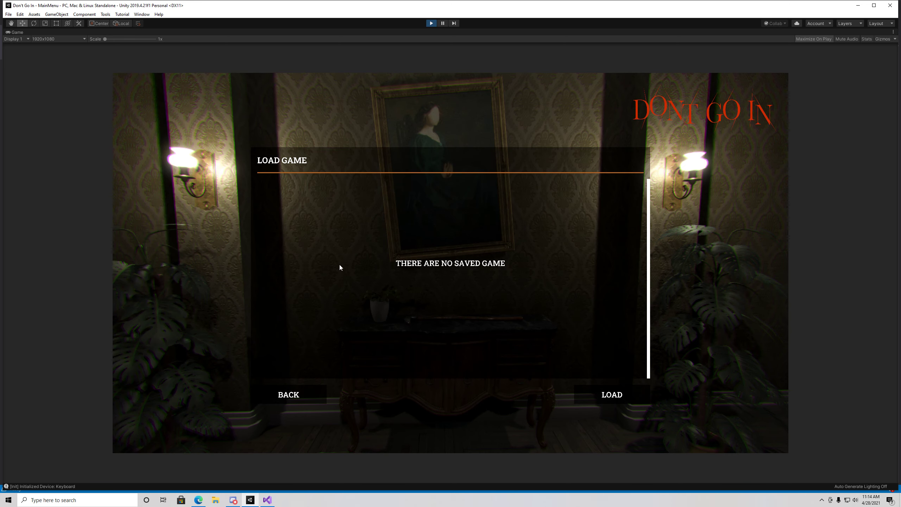
pyautogui.click(294, 397)
# Start a new game from the menu, check the in-game pause menu's logo, and stop the play test
pyautogui.click(185, 298)
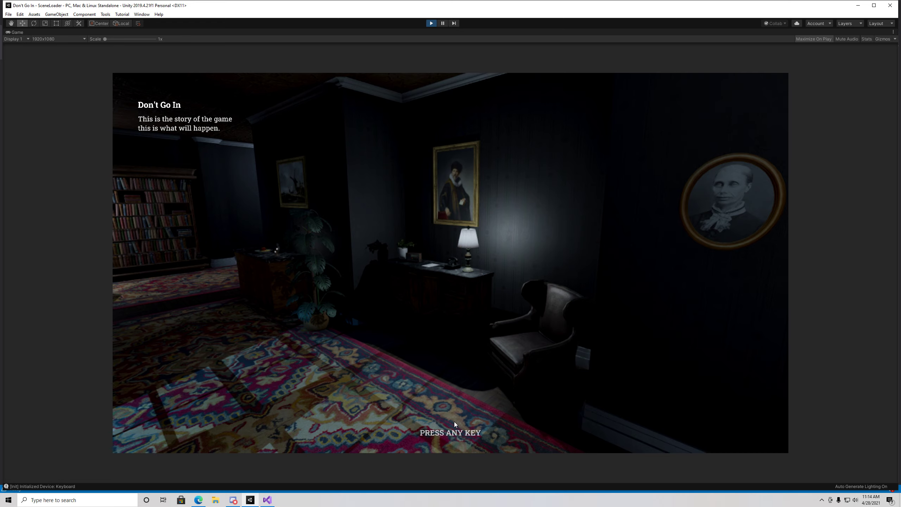
pyautogui.press('space')
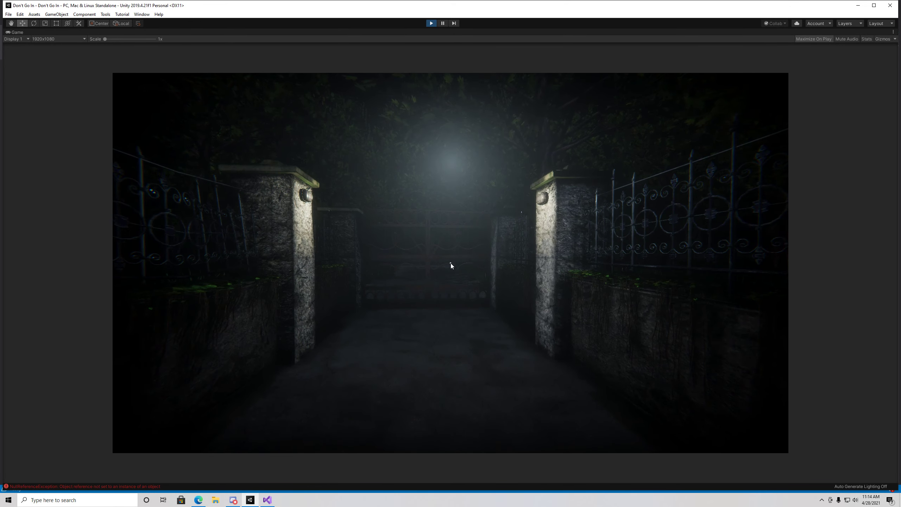
pyautogui.press('Escape')
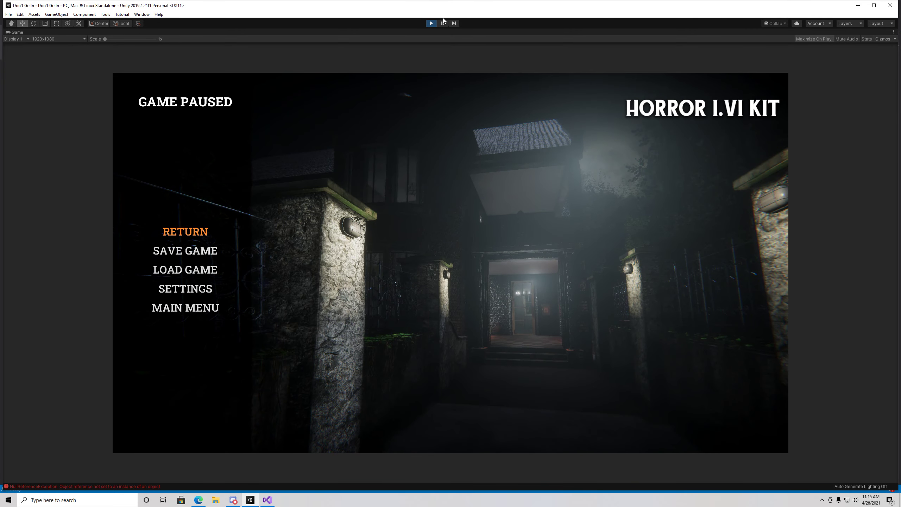
pyautogui.click(431, 23)
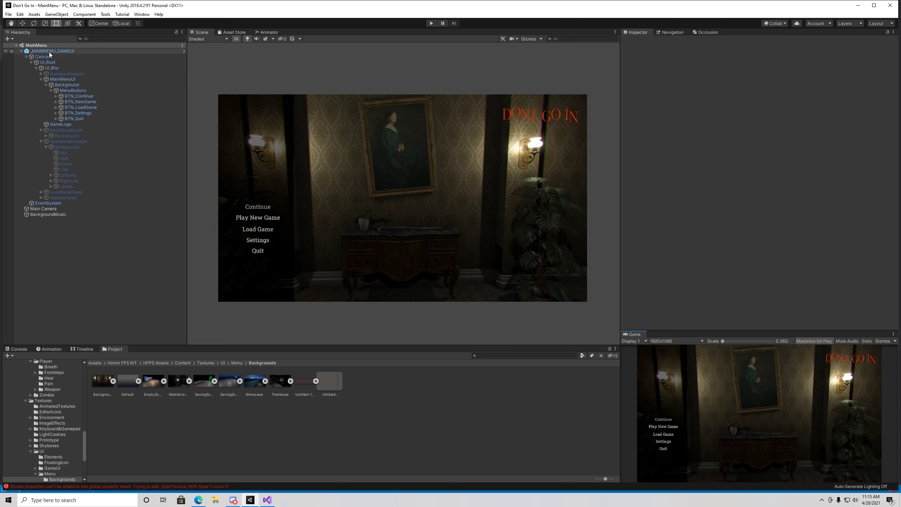
# Search the project assets for "don" and open the Don't Go In scene
pyautogui.click(505, 355)
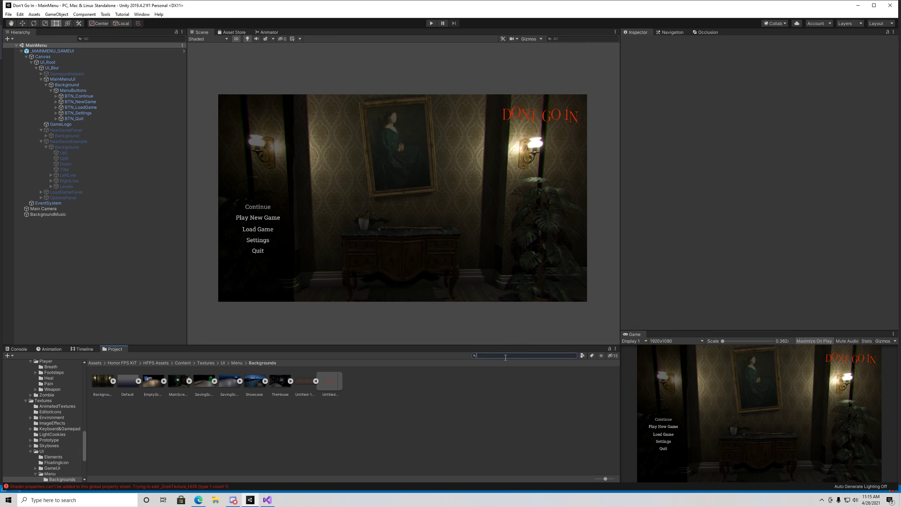
pyautogui.write('don')
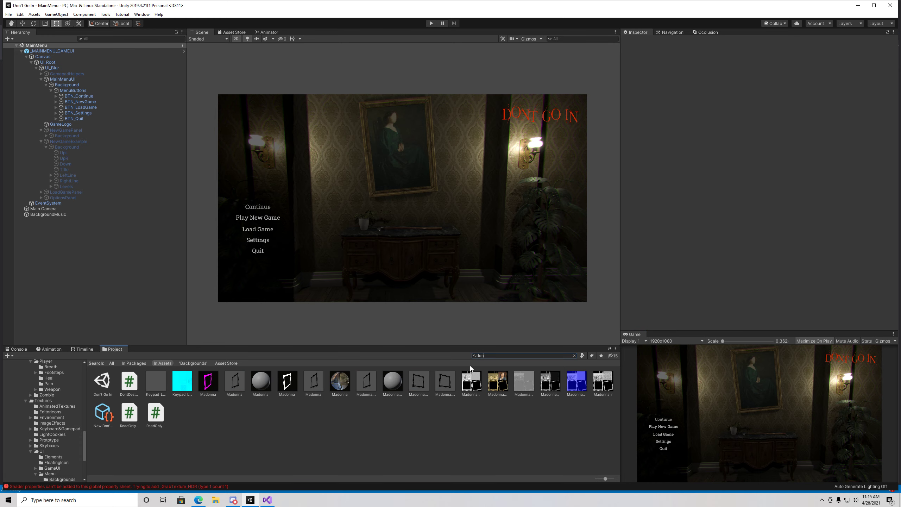
pyautogui.click(110, 378)
pyautogui.doubleClick(109, 378)
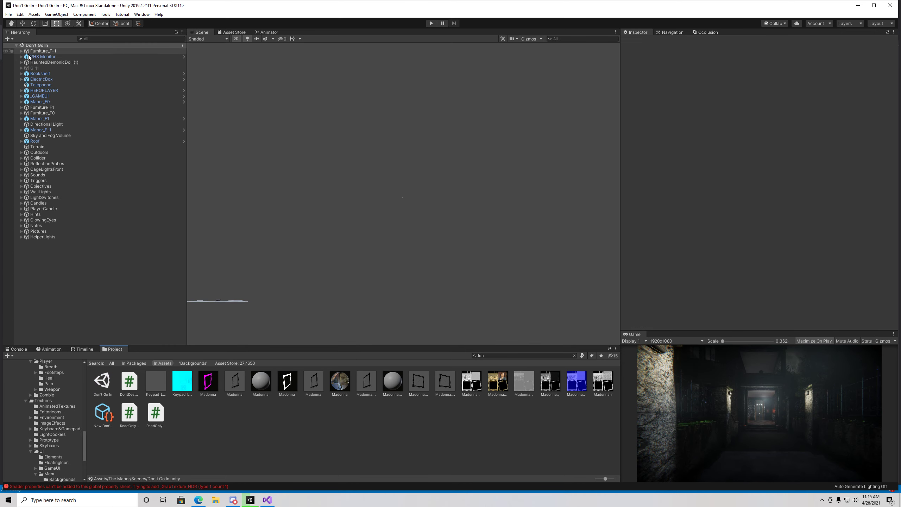
# Expand _GAMEUI through Canvas and UI_Root, and select the GameLogo object under PauseUI
pyautogui.click(20, 96)
pyautogui.click(26, 101)
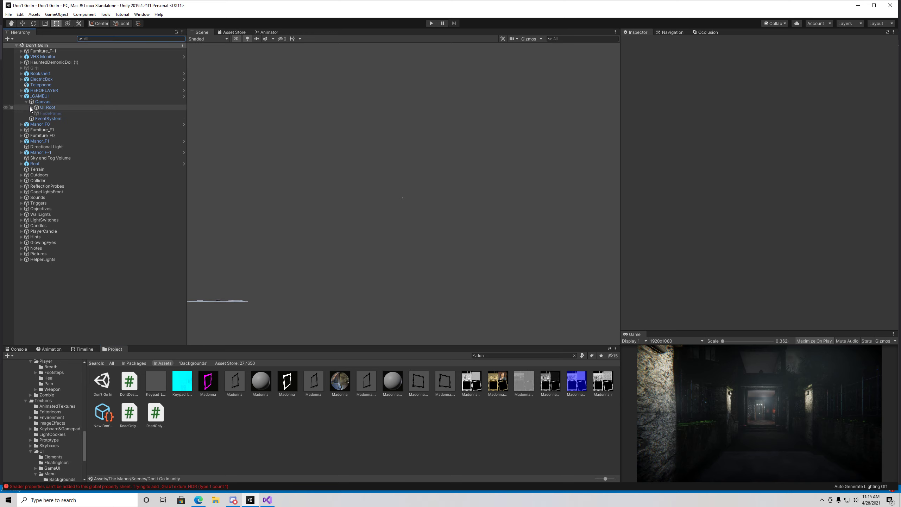
pyautogui.click(31, 107)
pyautogui.click(35, 113)
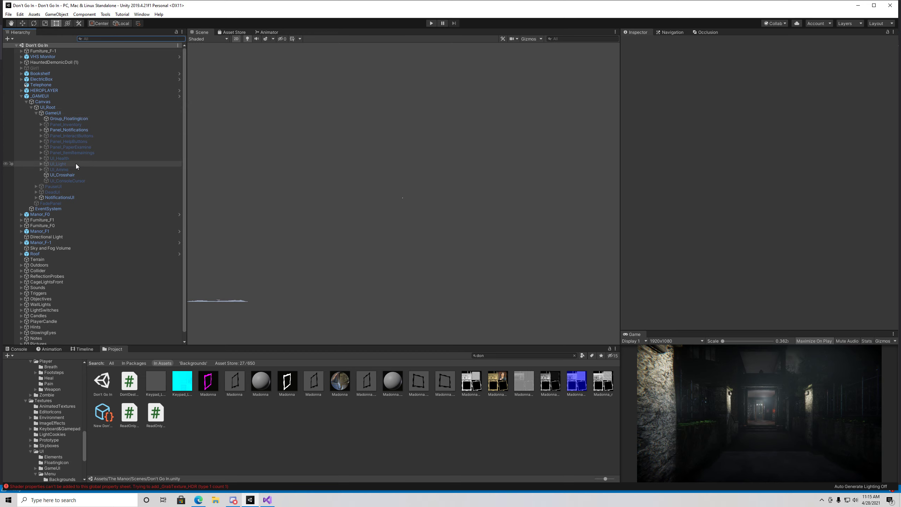
pyautogui.click(41, 130)
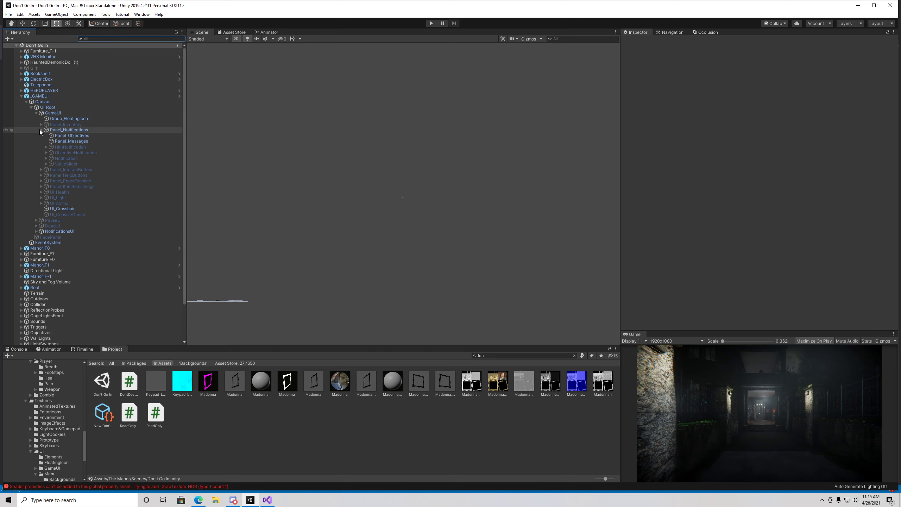
pyautogui.click(40, 130)
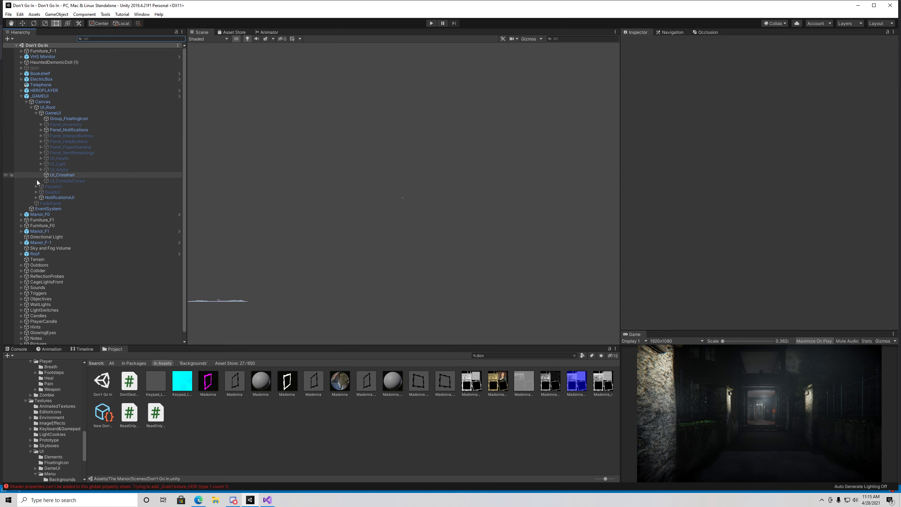
pyautogui.click(36, 186)
pyautogui.click(55, 192)
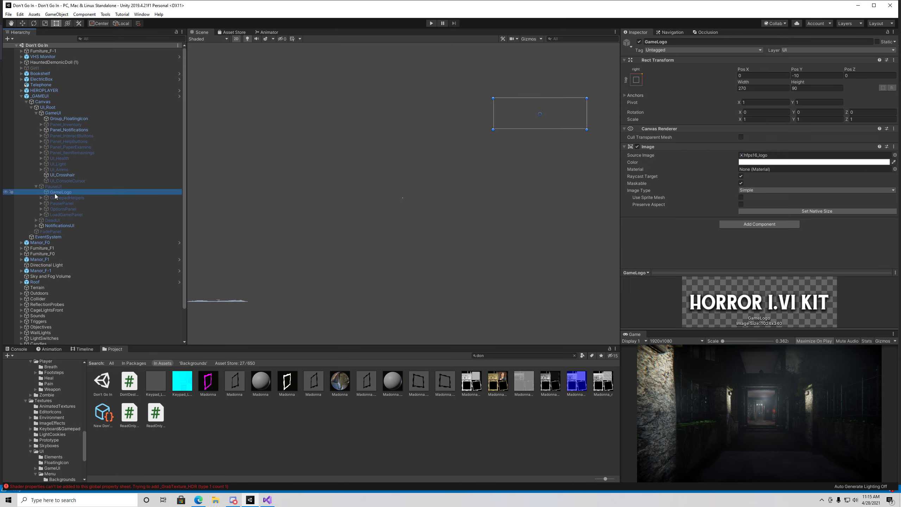
pyautogui.scroll(-5, 434, 173)
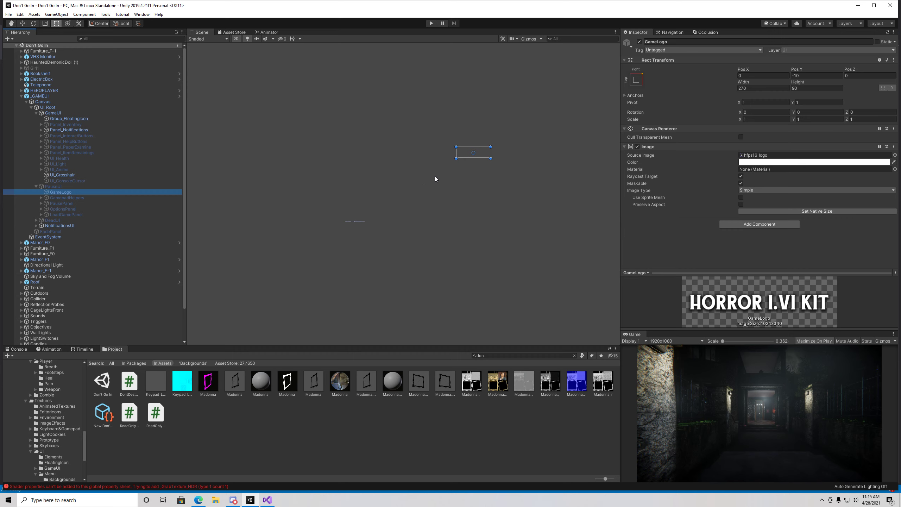
pyautogui.scroll(-2, 434, 179)
# Find the Backgrounds folder by searching for "back" and assign its Untitled-1-01 image as the pause menu GameLogo's source image
pyautogui.click(503, 355)
pyautogui.write('back')
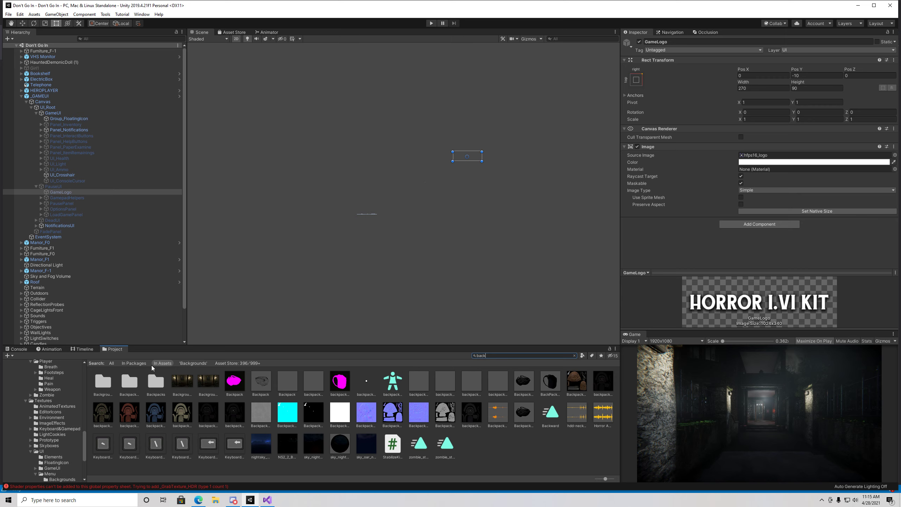
pyautogui.doubleClick(104, 378)
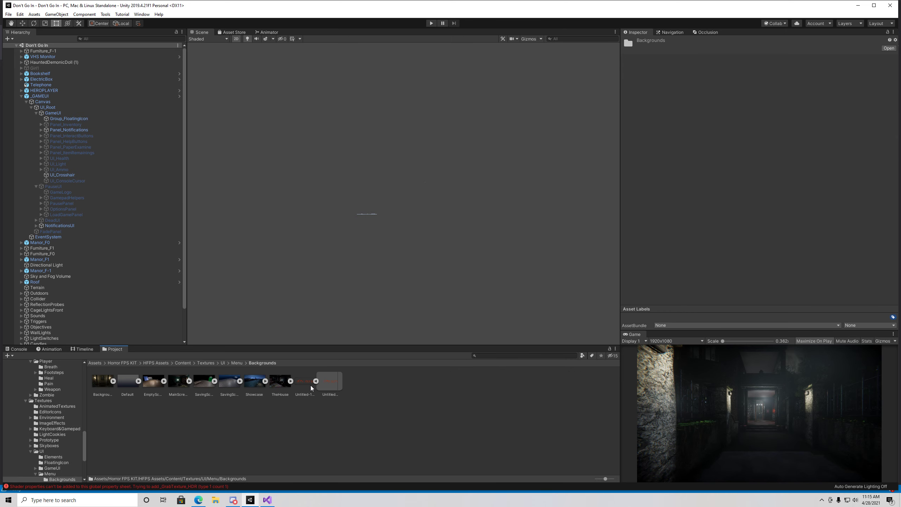
pyautogui.click(73, 191)
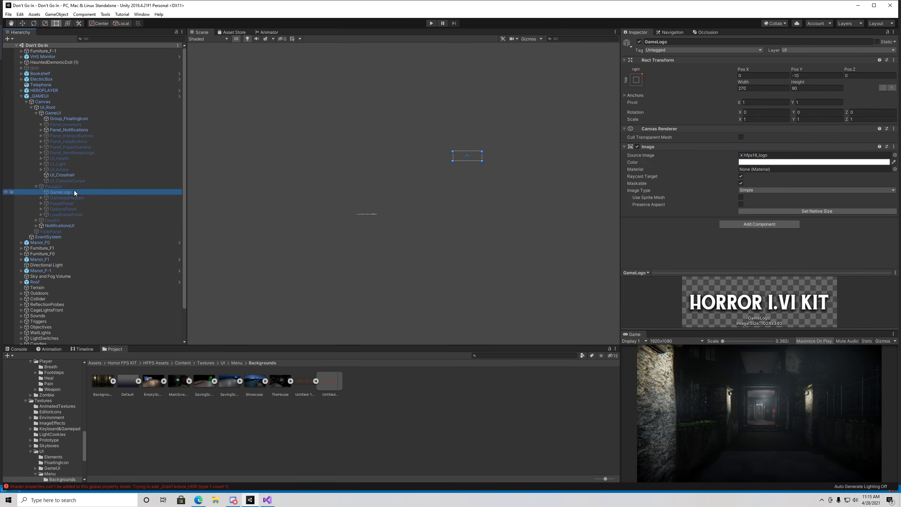
pyautogui.moveTo(302, 383); pyautogui.dragTo(775, 158)
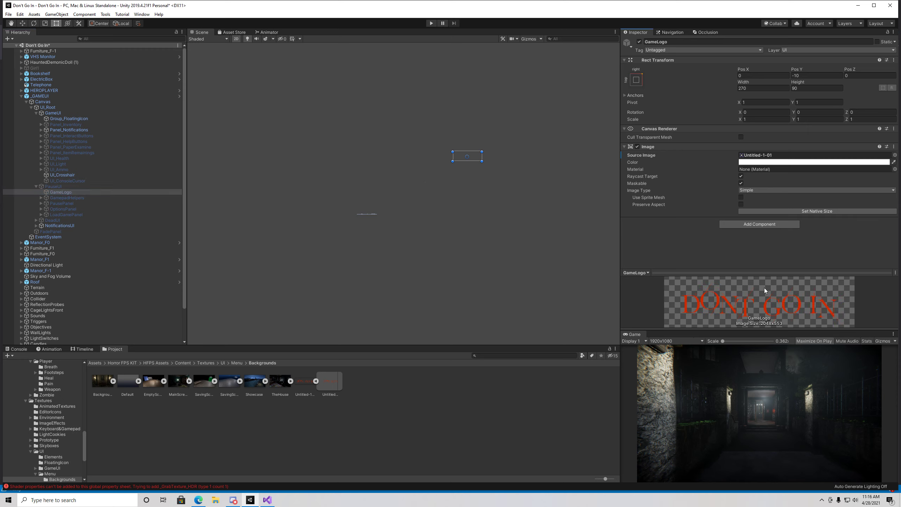
# Play-test the Don't Go In scene, check the logo in the pause menu, and stop the test
pyautogui.click(432, 24)
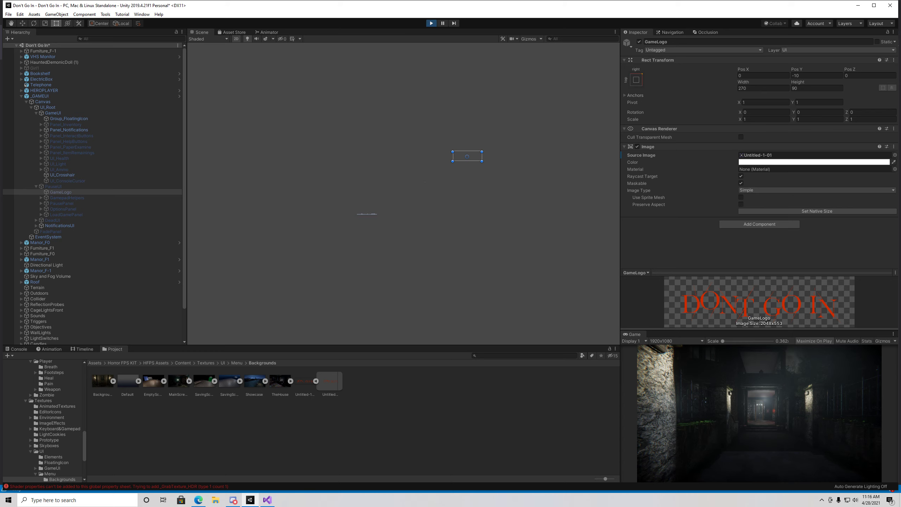
pyautogui.press('Escape')
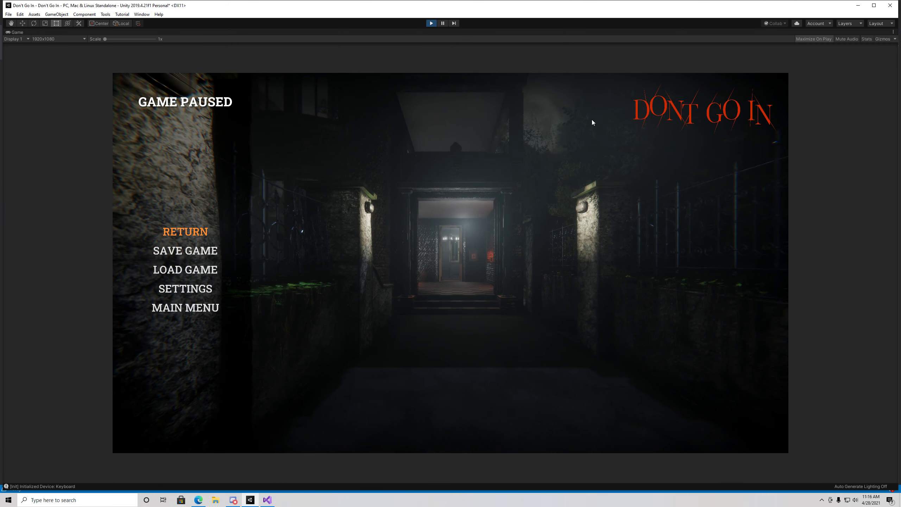
pyautogui.click(431, 23)
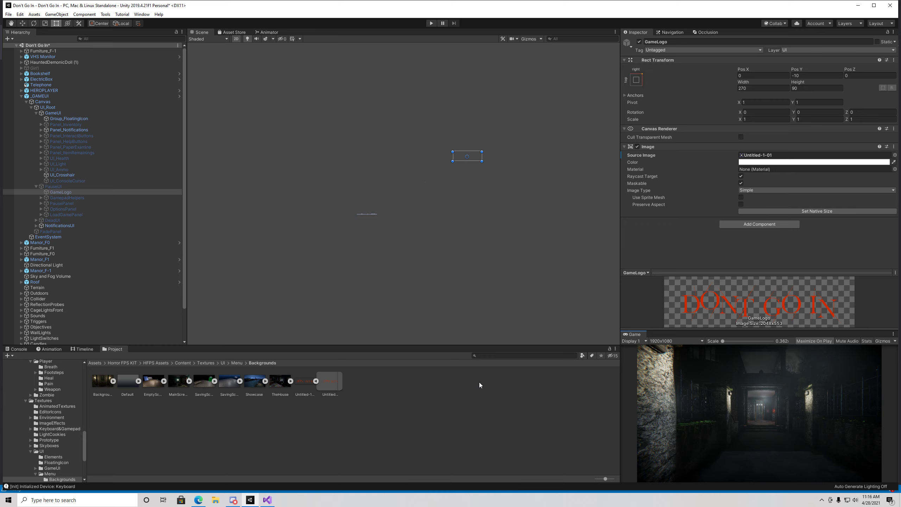
pyautogui.press('q')
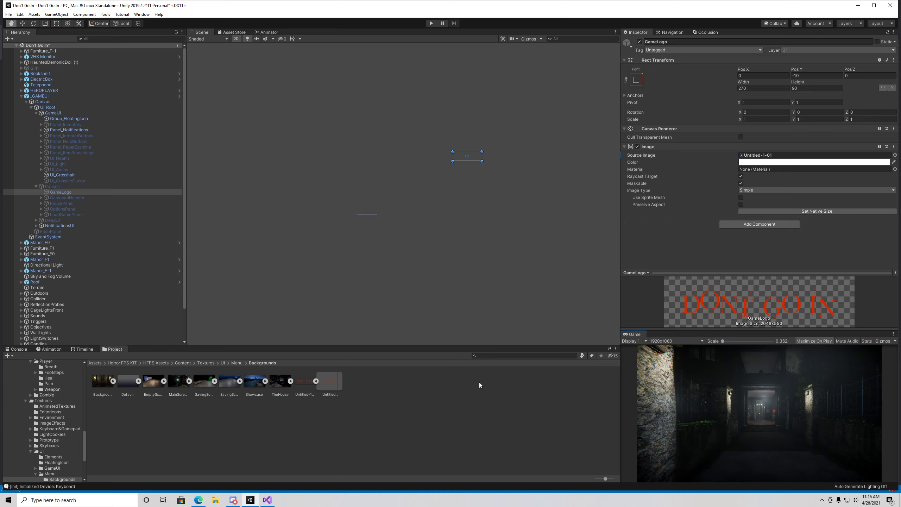